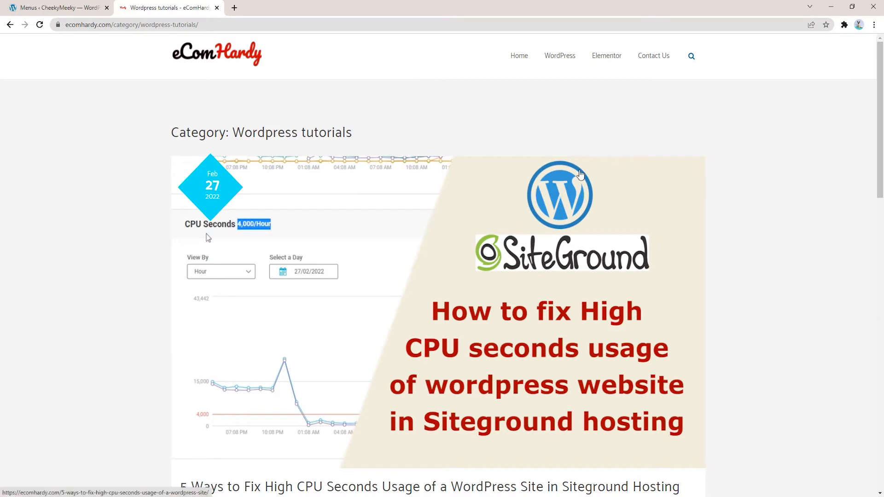
Step: Enter 'make a website' in the eComHardy site search using the autofill suggestion
{"action": "left_click", "coordinate": [691, 56]}
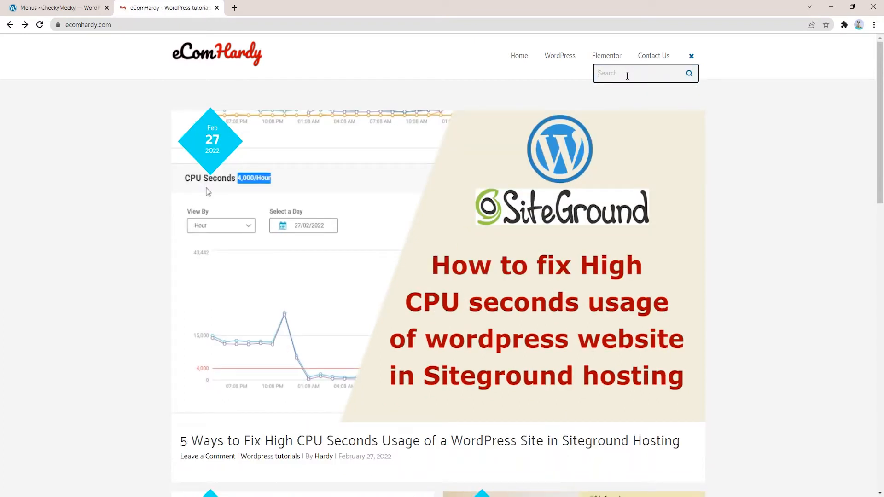
{"action": "left_click", "coordinate": [627, 76]}
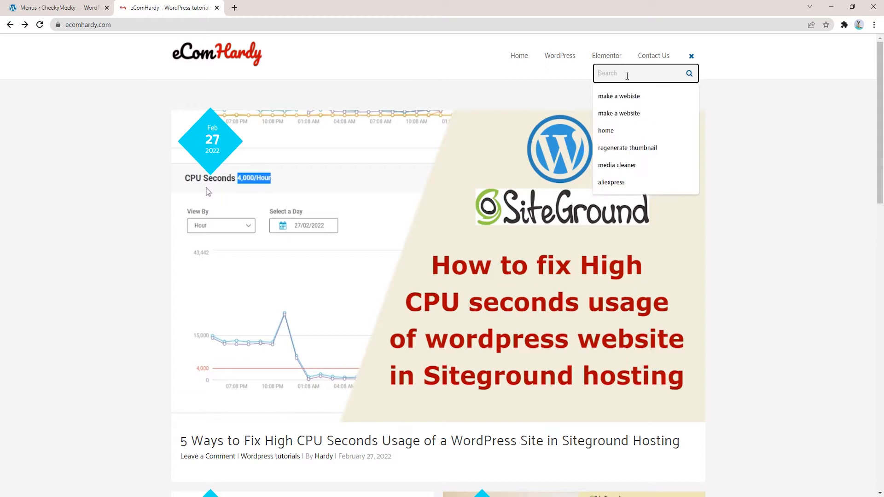
{"action": "type", "text": "make a website"}
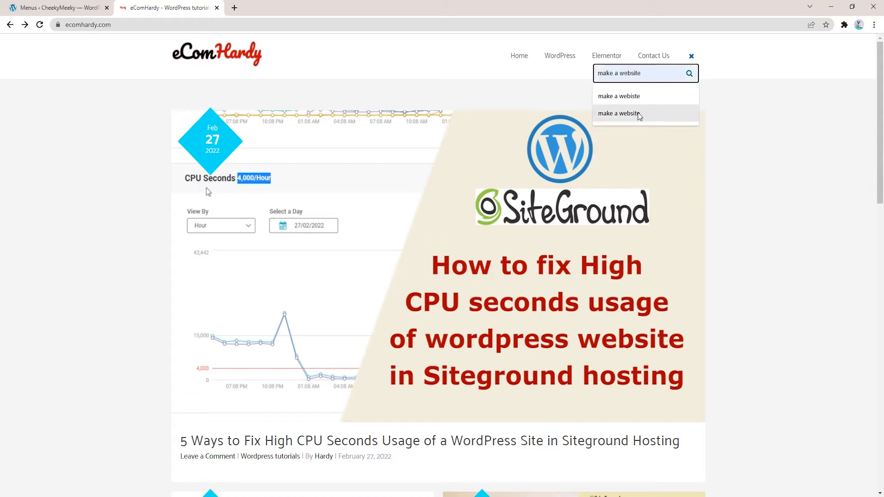
{"action": "left_click", "coordinate": [643, 113]}
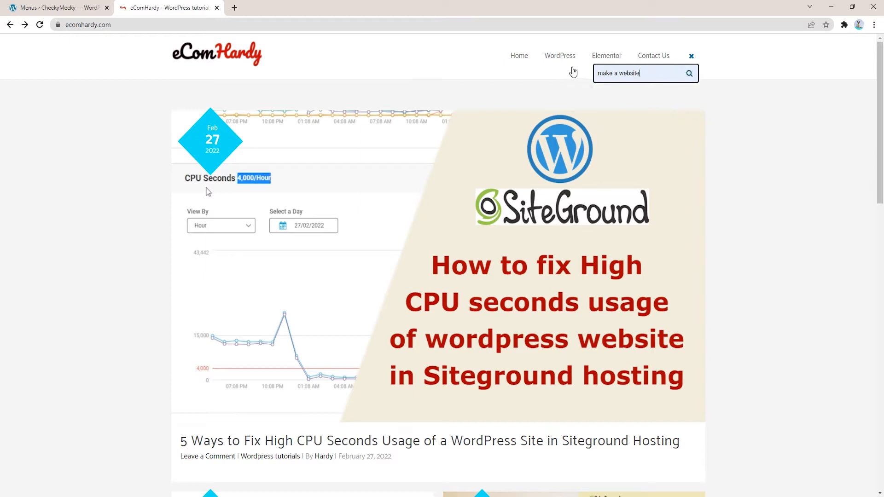
Step: Submit the 'make a website' search and open the Make a Website guide
{"action": "left_click", "coordinate": [690, 74]}
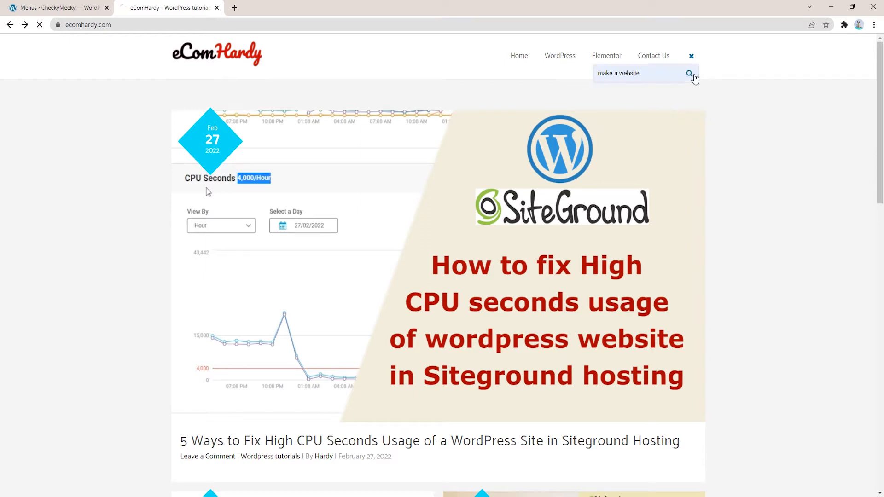
{"action": "scroll", "coordinate": [516, 184], "scroll_direction": "down", "scroll_amount": 9}
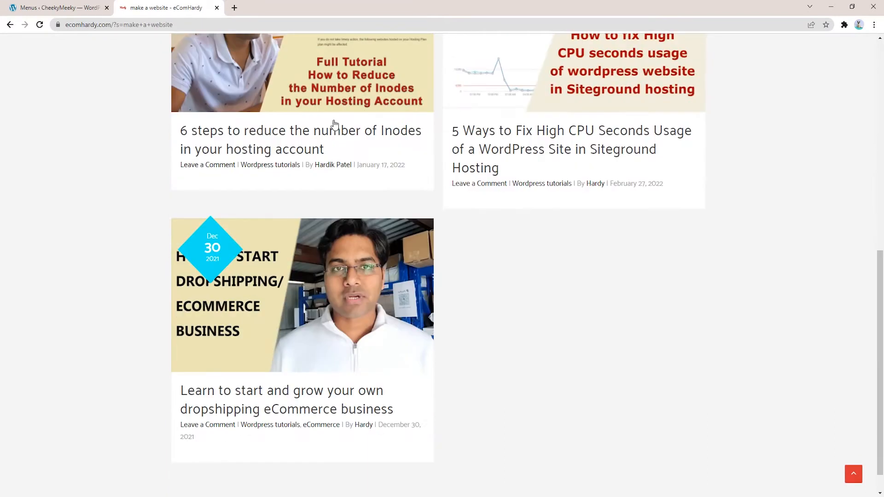
{"action": "scroll", "coordinate": [479, 328], "scroll_direction": "up", "scroll_amount": 6}
{"action": "scroll", "coordinate": [479, 328], "scroll_direction": "up", "scroll_amount": 3}
{"action": "left_click", "coordinate": [233, 249]}
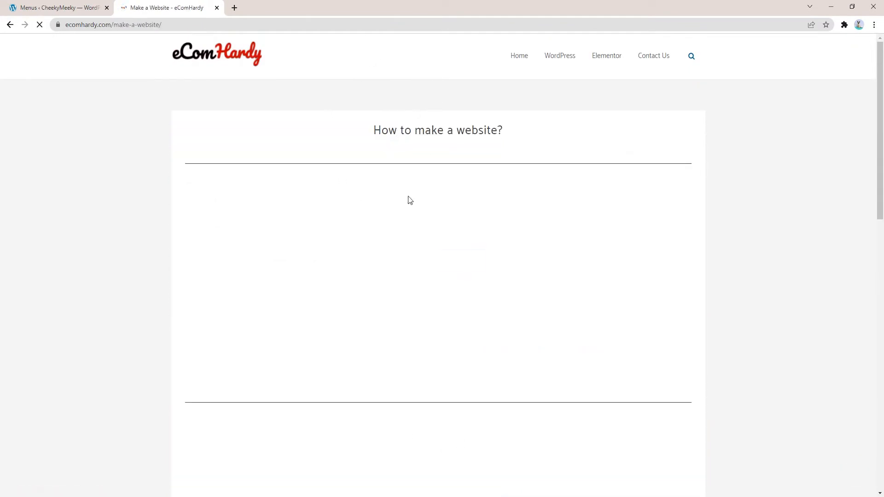
{"action": "scroll", "coordinate": [385, 249], "scroll_direction": "down", "scroll_amount": 3}
{"action": "scroll", "coordinate": [280, 167], "scroll_direction": "up", "scroll_amount": 1}
{"action": "scroll", "coordinate": [375, 233], "scroll_direction": "down", "scroll_amount": 9}
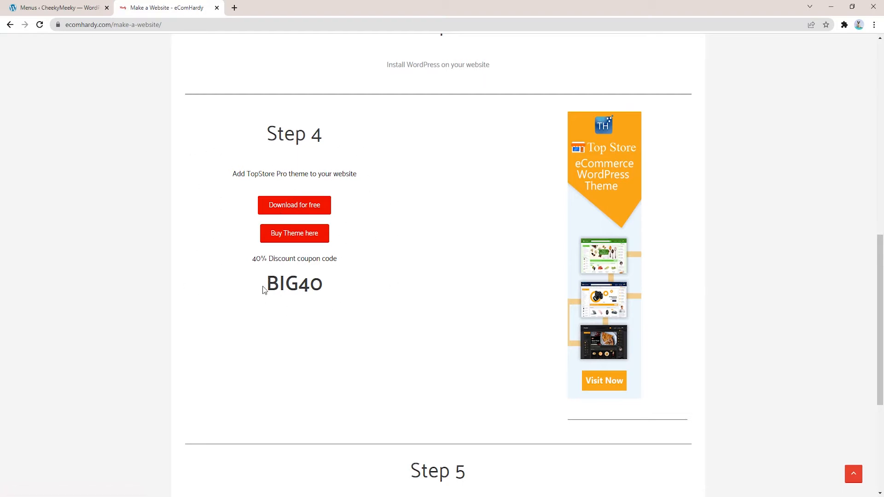
Step: Read through the guide's steps, then return to the CheekyMeeky WordPress Menus tab
{"action": "left_click_drag", "start_coordinate": [265, 290], "coordinate": [330, 284]}
{"action": "left_click", "coordinate": [337, 284]}
{"action": "scroll", "coordinate": [458, 286], "scroll_direction": "down", "scroll_amount": 5}
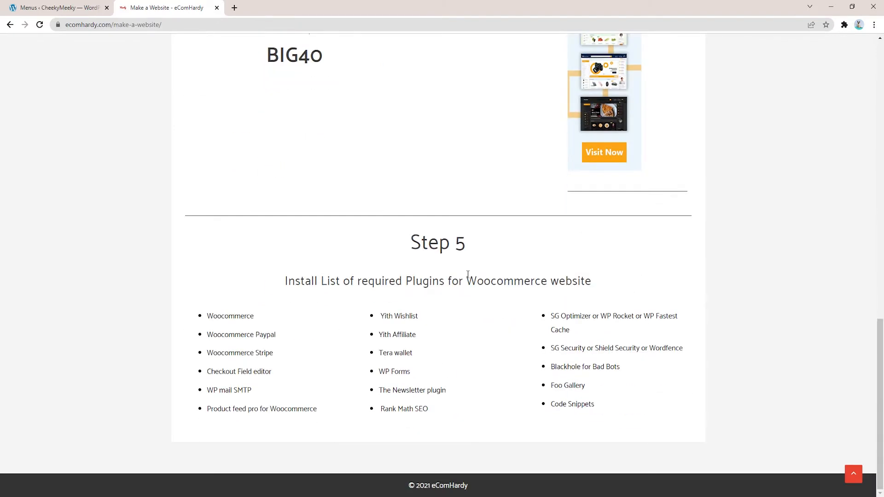
{"action": "scroll", "coordinate": [520, 303], "scroll_direction": "up", "scroll_amount": 12}
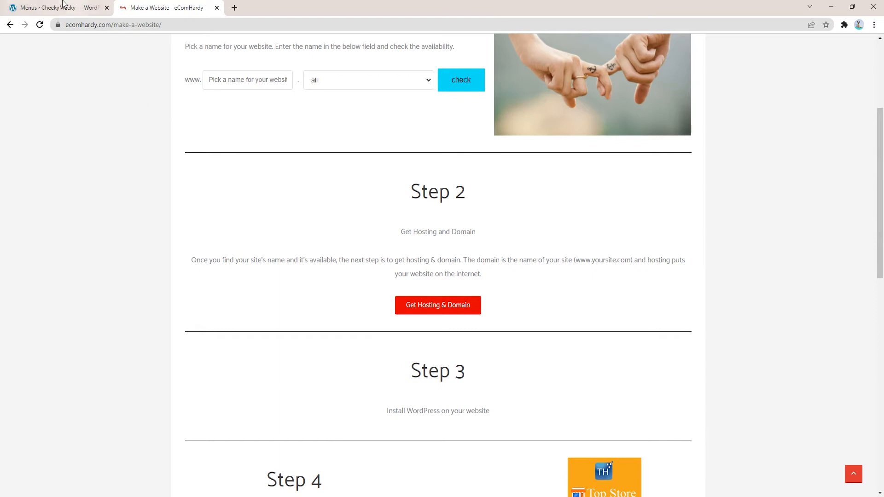
{"action": "left_click", "coordinate": [63, 8]}
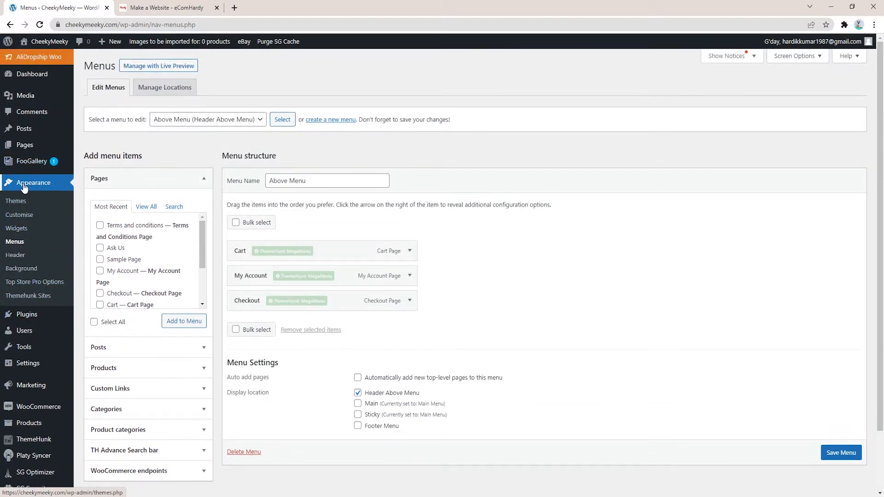
Step: Reload the Menus editor and open the Appearance > Customise Customizer in a new tab
{"action": "left_click", "coordinate": [18, 242]}
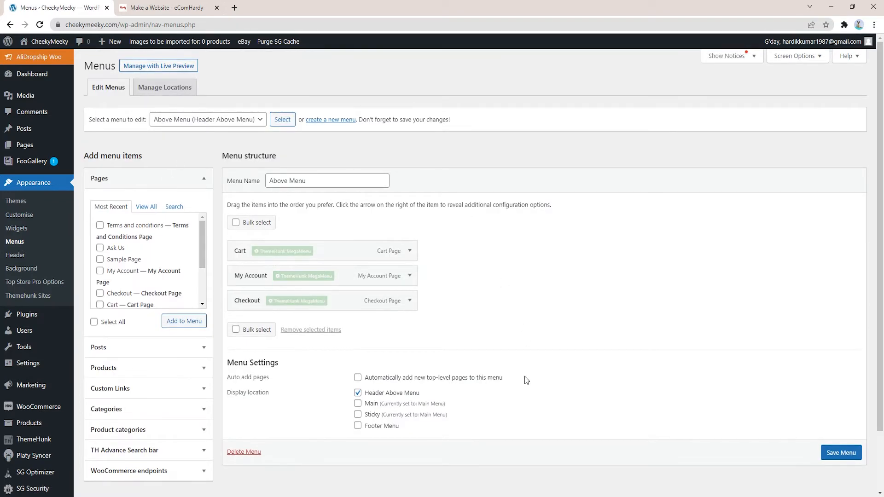
{"action": "left_click", "coordinate": [230, 123]}
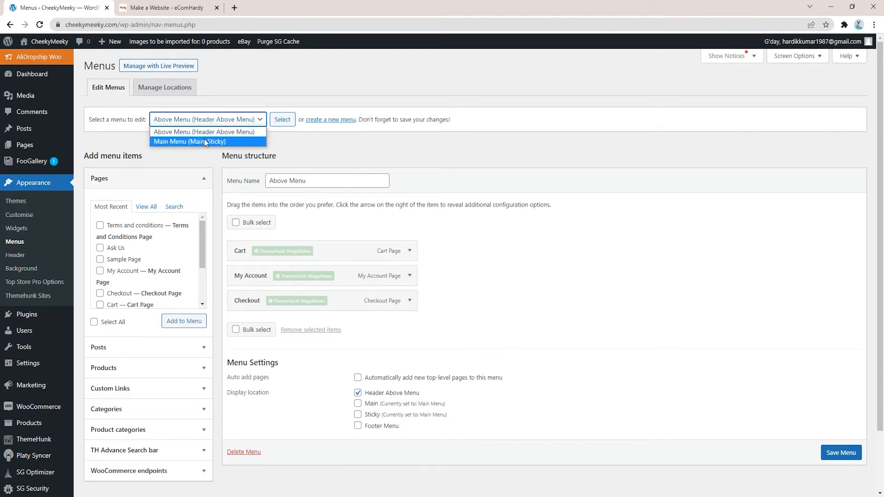
{"action": "left_click", "coordinate": [68, 184]}
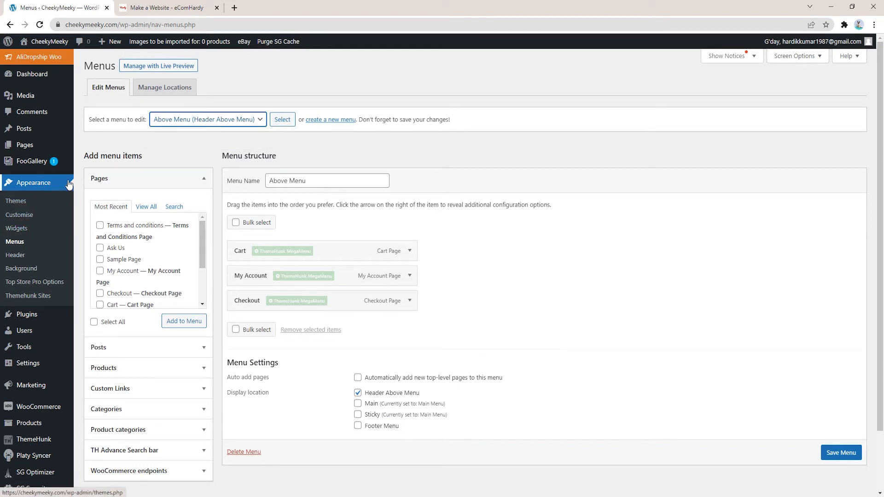
{"action": "mouse_move", "coordinate": [34, 409]}
{"action": "left_click", "coordinate": [26, 218], "text": "ctrl"}
{"action": "left_click", "coordinate": [188, 6]}
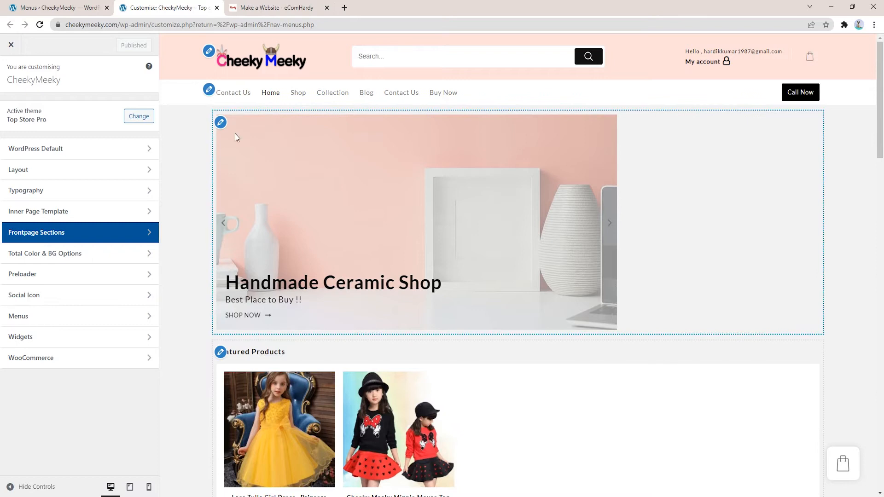
Step: Check the eComHardy guide again, then open Menus > View All Locations in the Customizer
{"action": "left_click", "coordinate": [271, 7]}
{"action": "scroll", "coordinate": [294, 184], "scroll_direction": "up", "scroll_amount": 4}
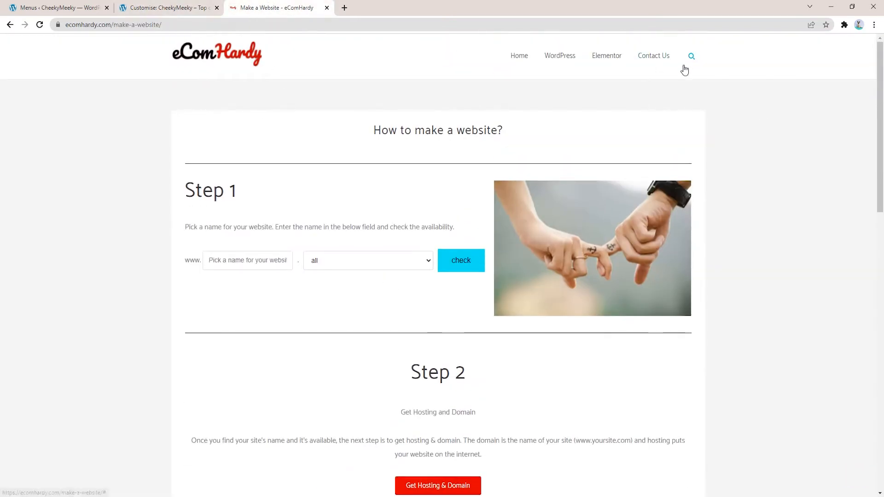
{"action": "left_click", "coordinate": [179, 7]}
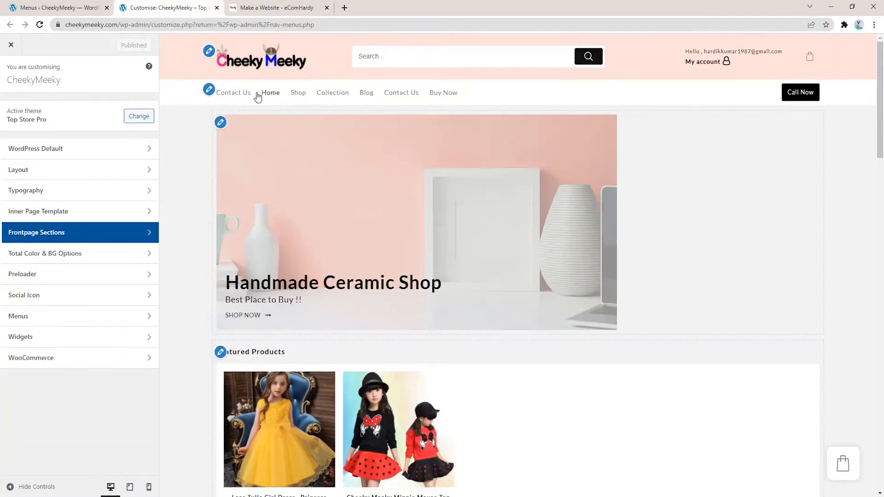
{"action": "left_click", "coordinate": [209, 91]}
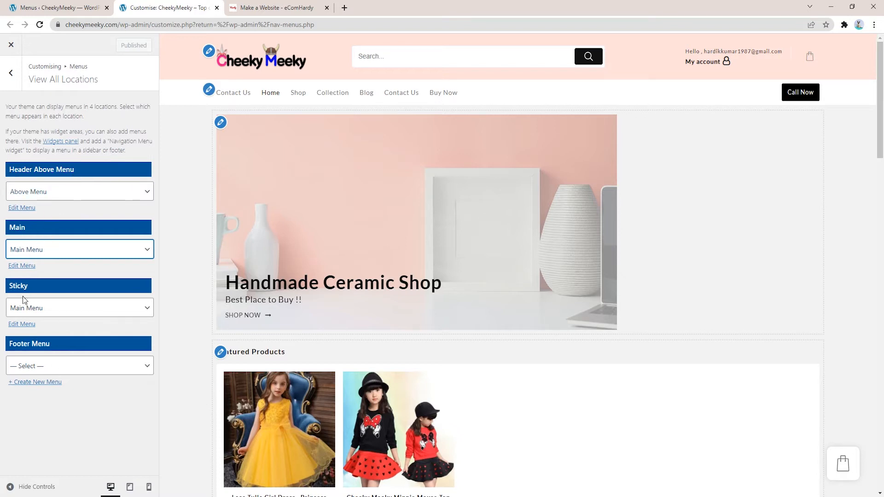
Step: Assign Main Menu to the Header Above Menu location instead of Above Menu
{"action": "left_click", "coordinate": [48, 192]}
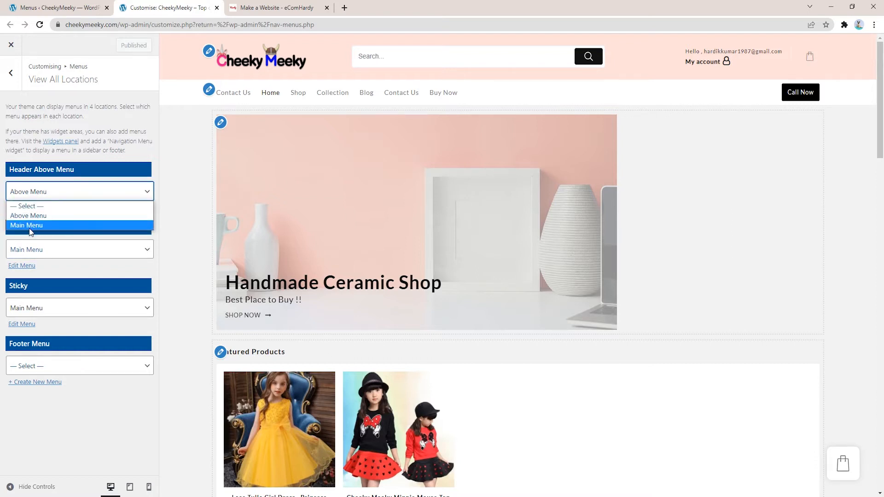
{"action": "left_click", "coordinate": [64, 194]}
{"action": "left_click", "coordinate": [64, 194]}
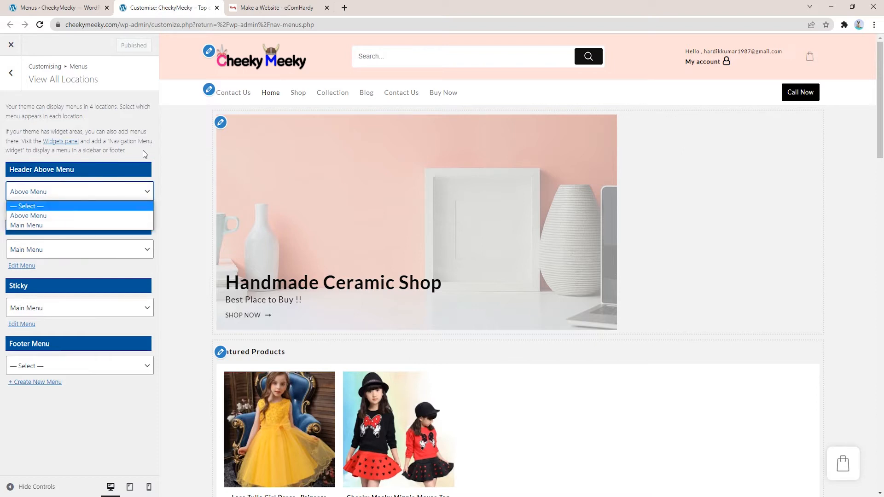
{"action": "left_click", "coordinate": [142, 150]}
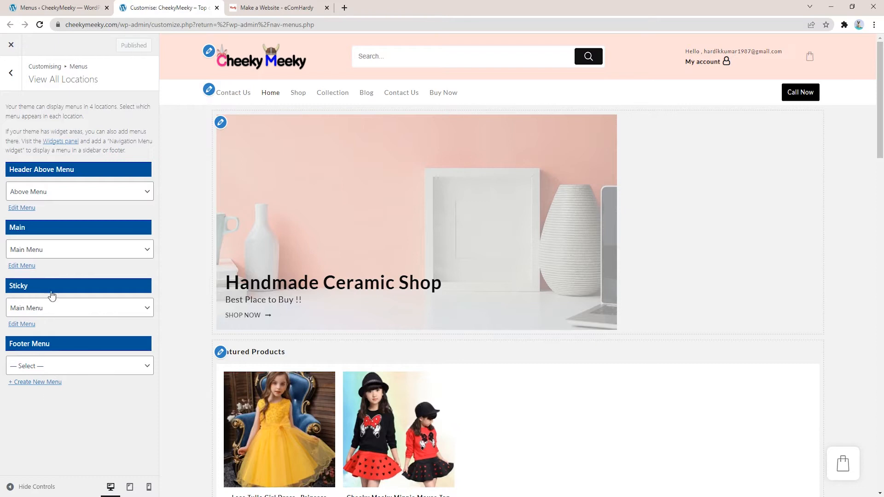
{"action": "left_click", "coordinate": [69, 193]}
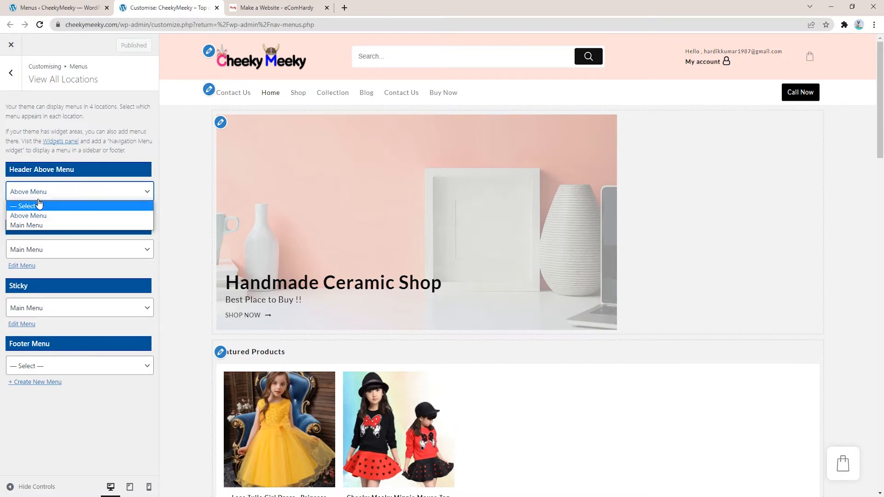
{"action": "left_click", "coordinate": [35, 226]}
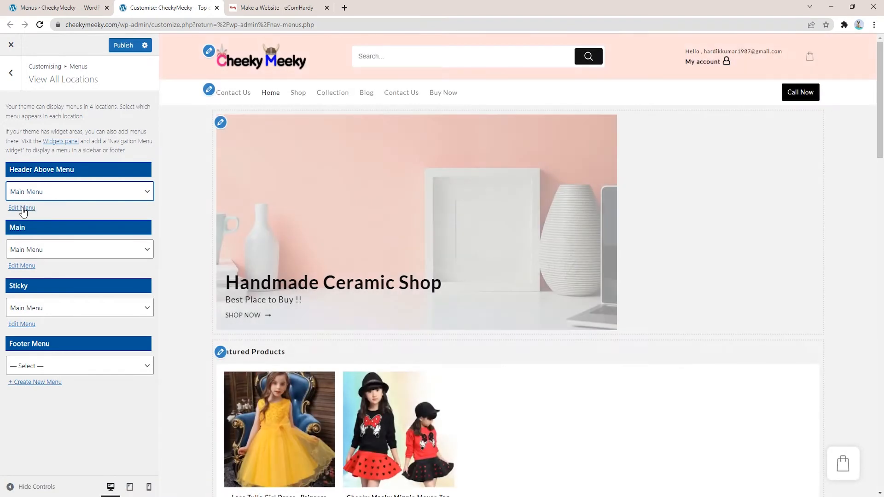
Step: Edit Main Menu and reorder it so Home comes first and Shop second
{"action": "left_click", "coordinate": [23, 208]}
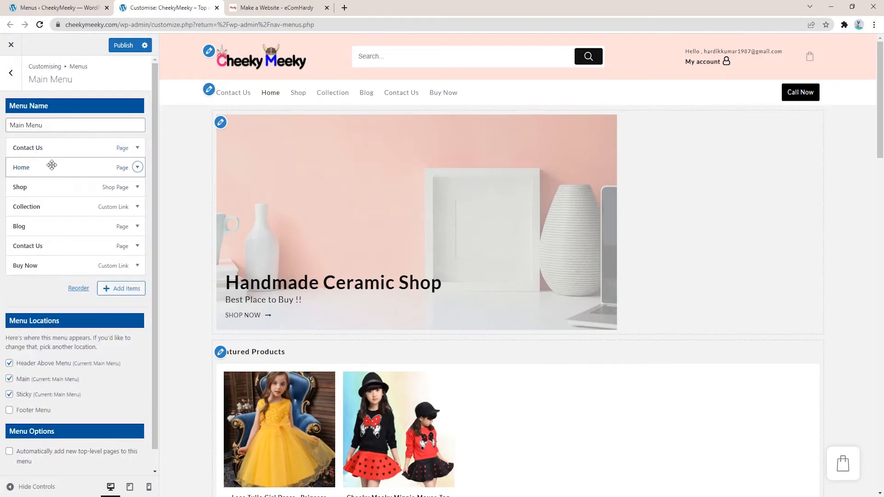
{"action": "left_click_drag", "start_coordinate": [51, 168], "coordinate": [52, 148]}
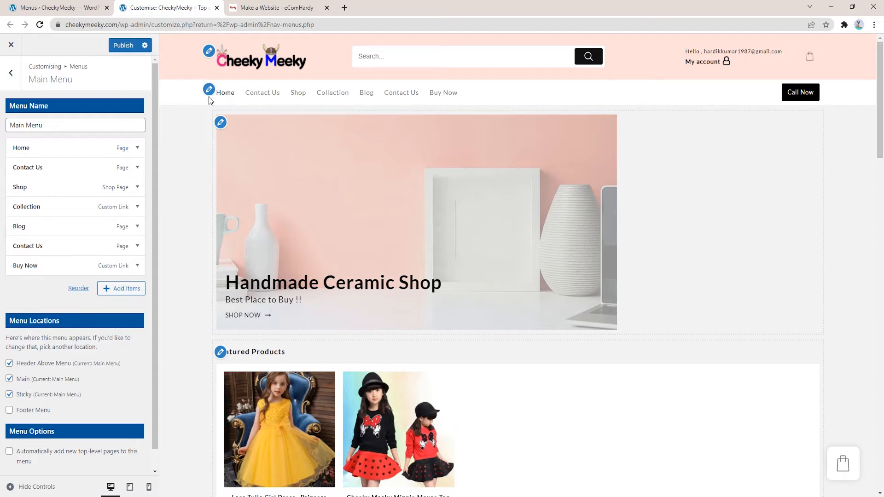
{"action": "left_click_drag", "start_coordinate": [42, 184], "coordinate": [39, 265]}
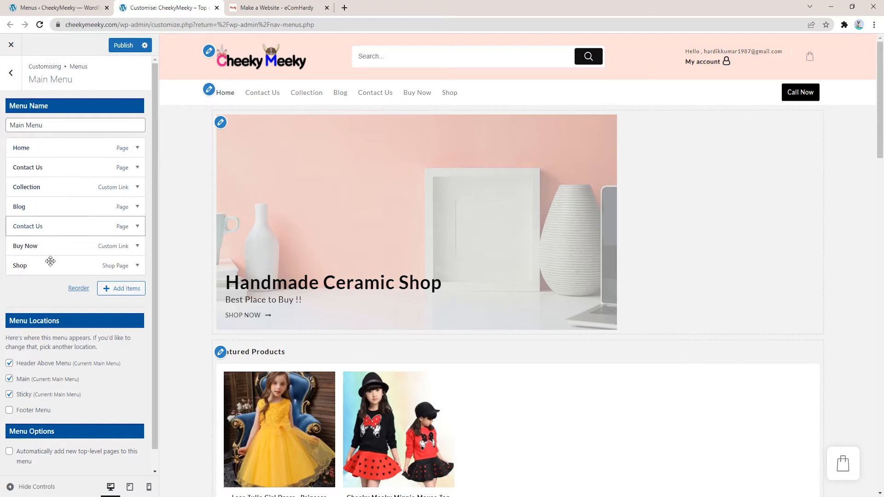
{"action": "left_click_drag", "start_coordinate": [48, 265], "coordinate": [49, 171]}
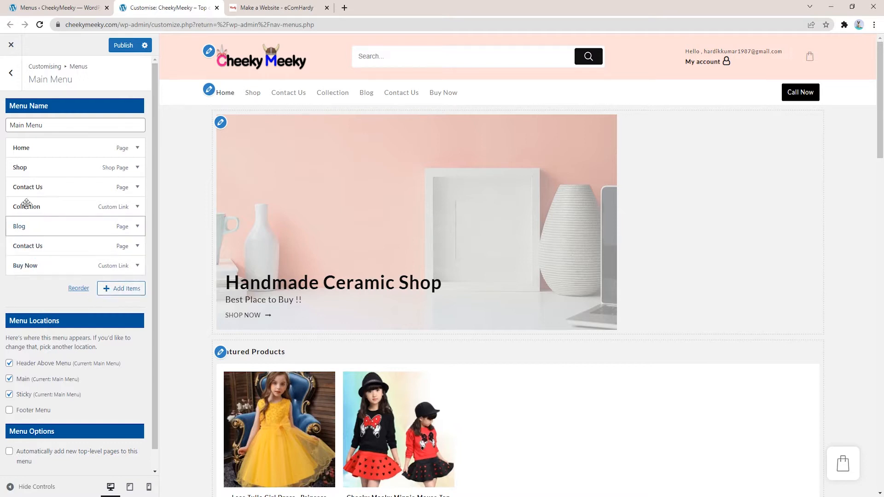
Step: Remove the Collection and Blog items from the Main Menu
{"action": "left_click", "coordinate": [137, 208]}
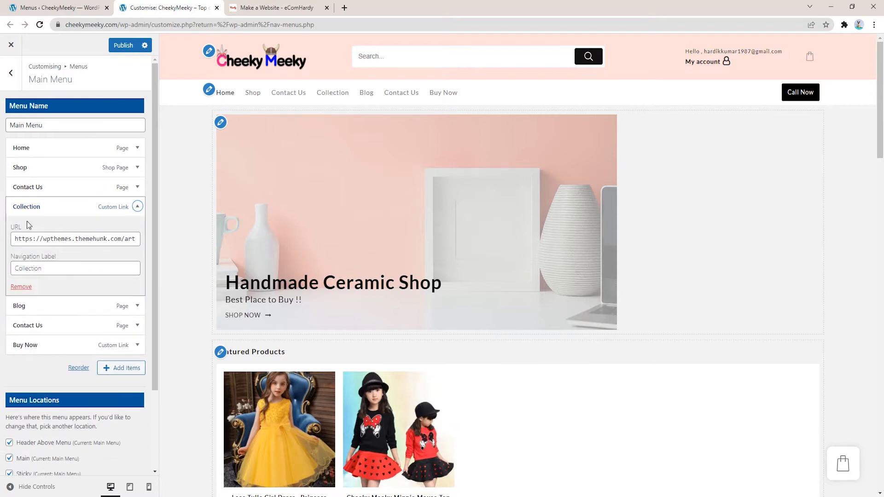
{"action": "left_click", "coordinate": [23, 287]}
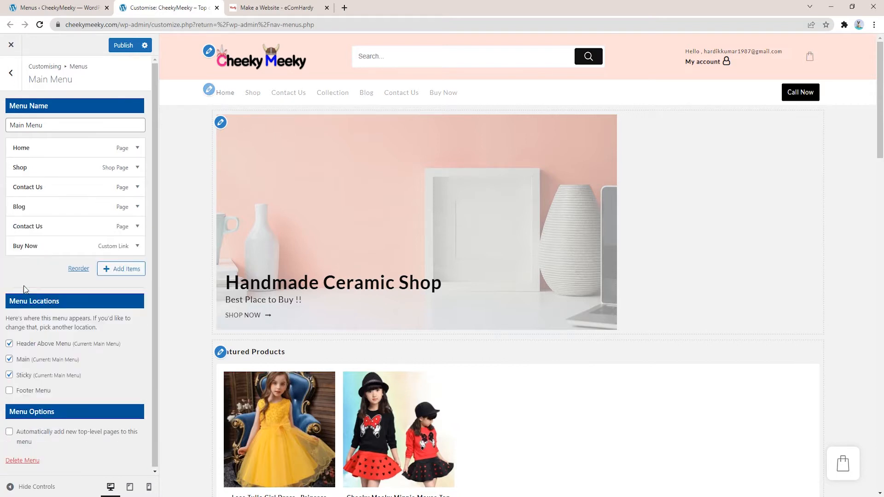
{"action": "left_click", "coordinate": [136, 208]}
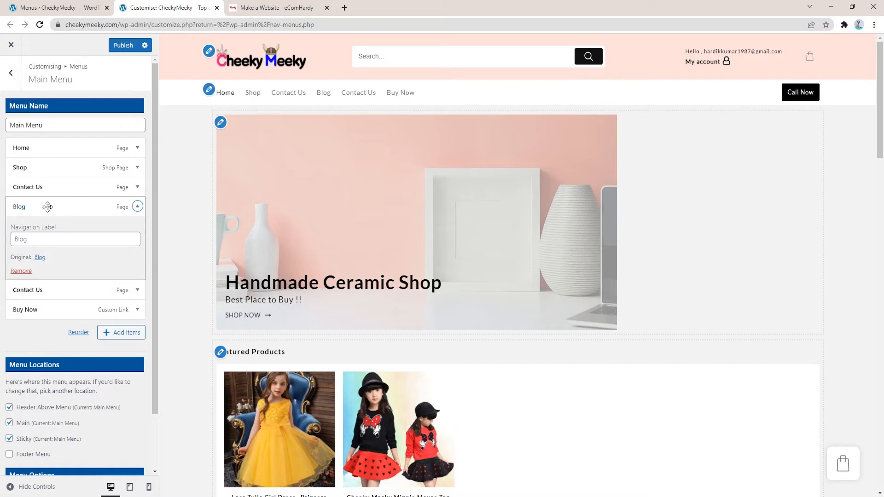
{"action": "left_click", "coordinate": [282, 7]}
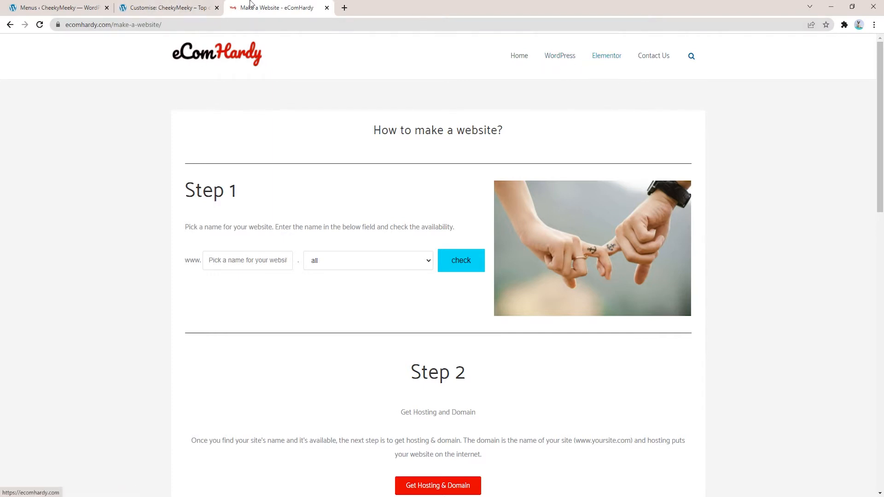
{"action": "left_click", "coordinate": [152, 8]}
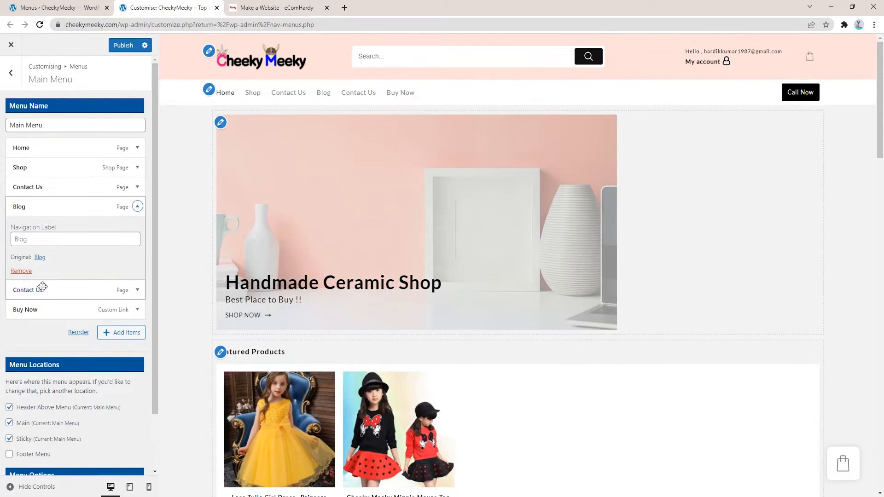
{"action": "left_click", "coordinate": [21, 271]}
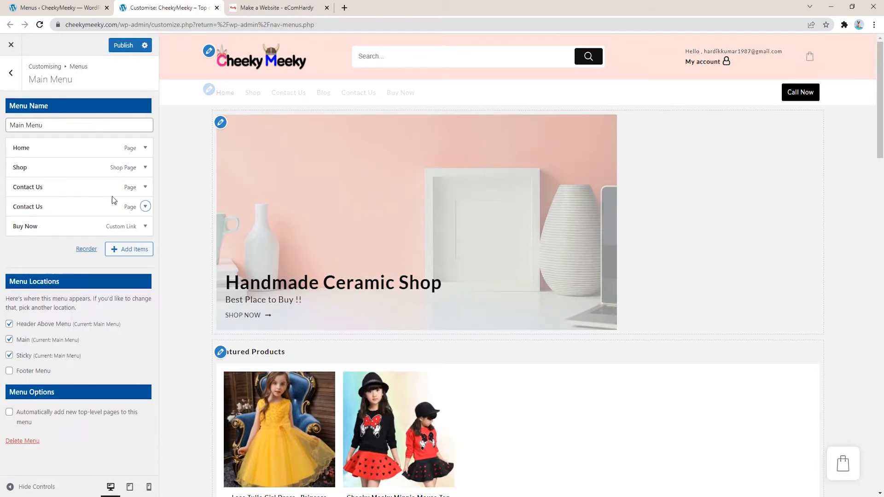
Step: Remove the duplicate Contact Us item and the Buy Now item
{"action": "left_click", "coordinate": [147, 208]}
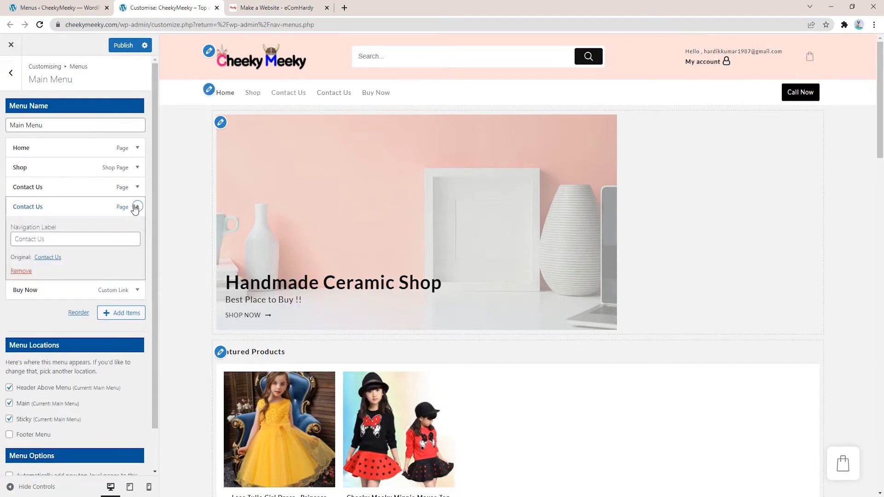
{"action": "left_click", "coordinate": [137, 188]}
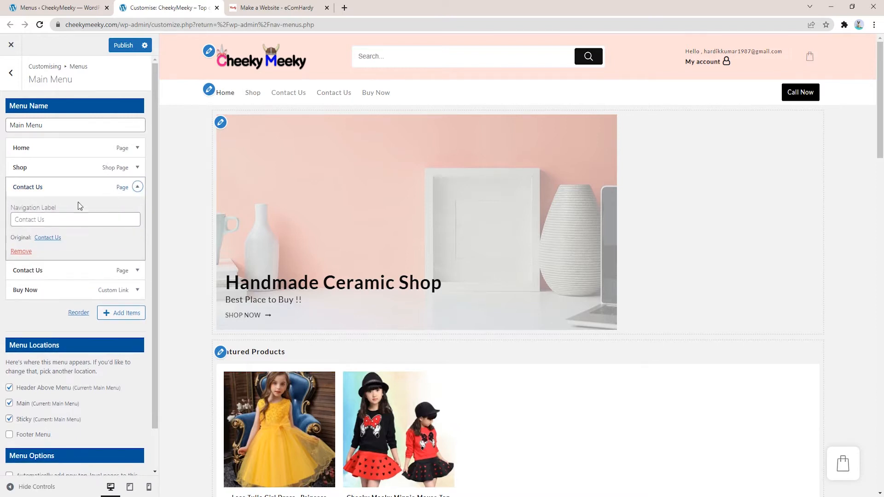
{"action": "left_click", "coordinate": [60, 270]}
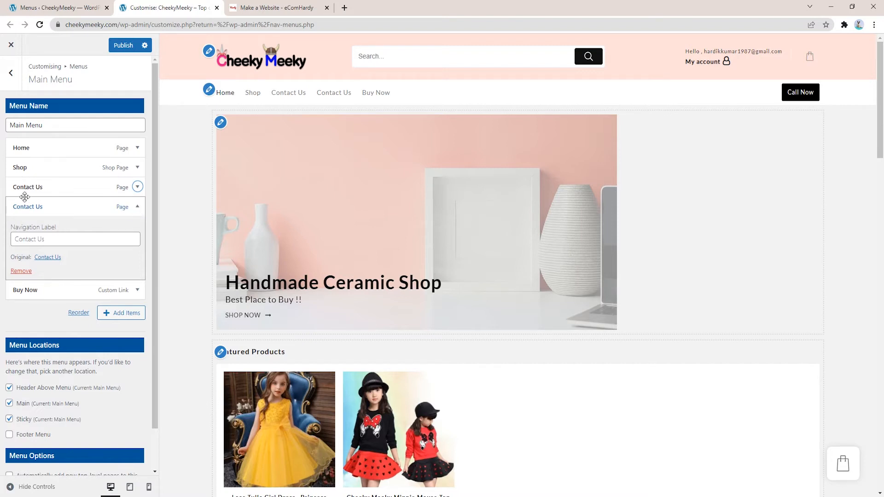
{"action": "left_click", "coordinate": [24, 272]}
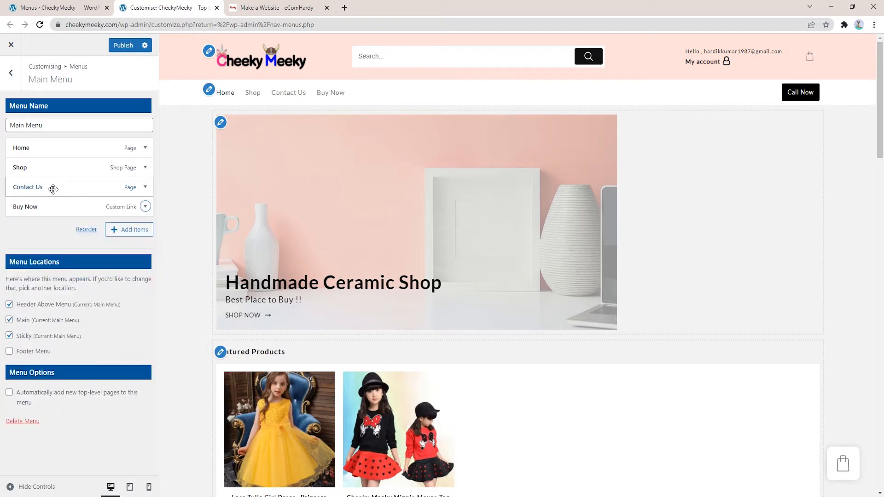
{"action": "left_click", "coordinate": [145, 211]}
{"action": "left_click", "coordinate": [22, 287]}
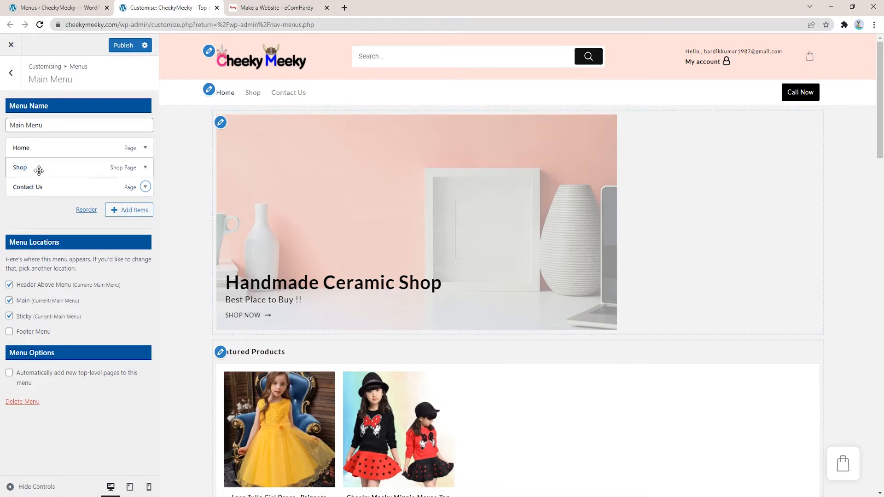
Step: Add the Dresses product category to the Main Menu, removing the duplicate entry
{"action": "left_click", "coordinate": [142, 216]}
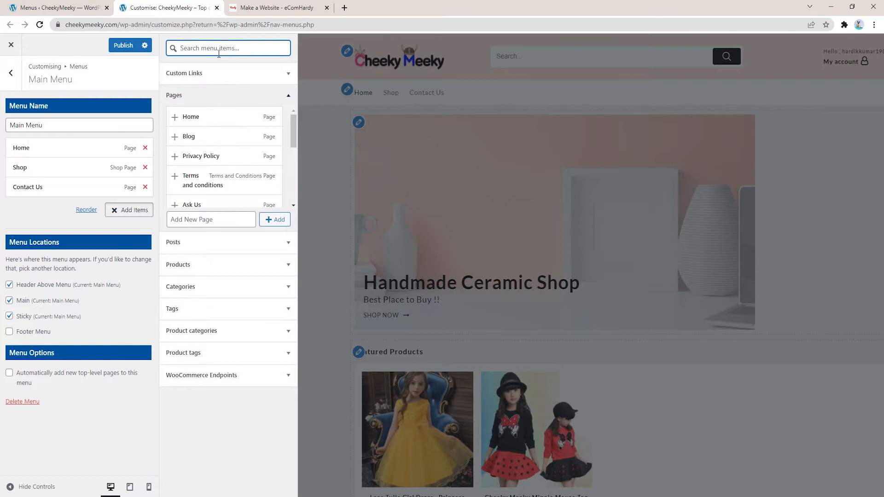
{"action": "left_click", "coordinate": [229, 292]}
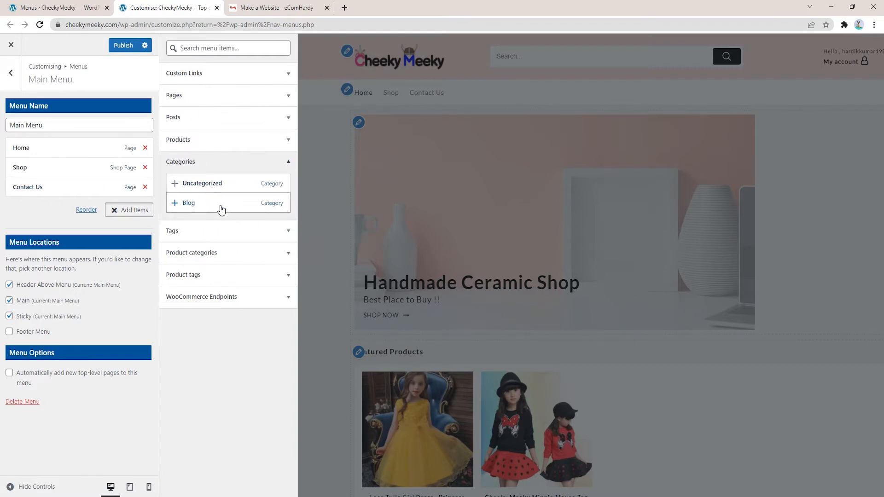
{"action": "left_click", "coordinate": [218, 257]}
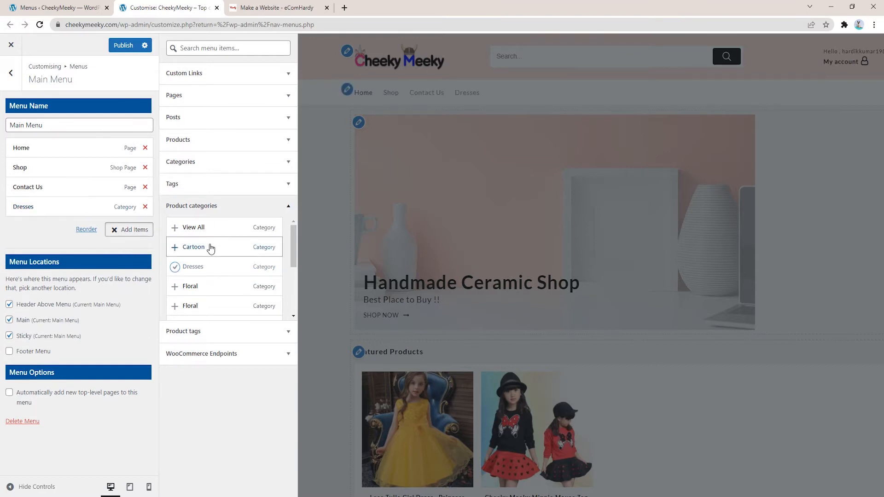
{"action": "left_click", "coordinate": [217, 271]}
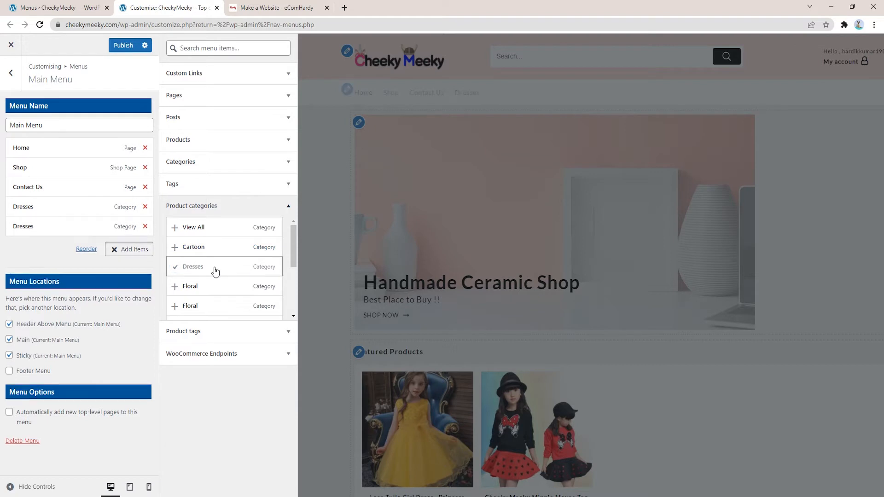
{"action": "left_click", "coordinate": [145, 227]}
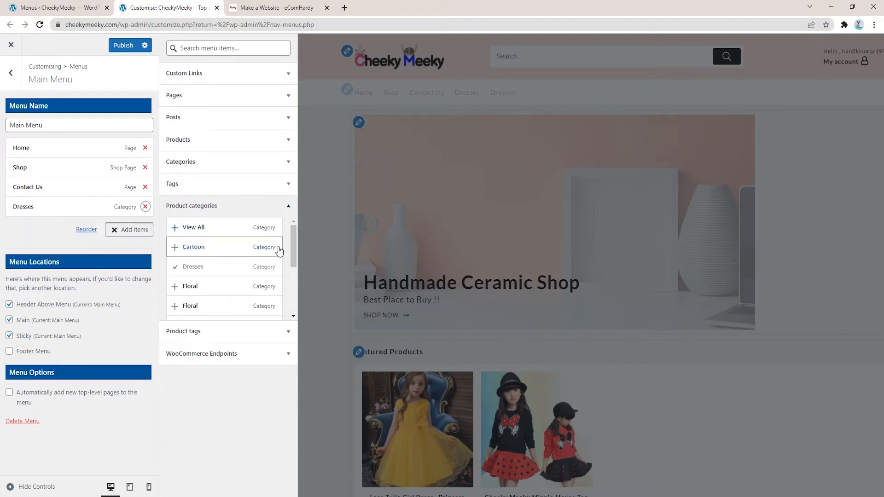
Step: Add the Boys and Girls product categories to the Main Menu
{"action": "left_click", "coordinate": [217, 334]}
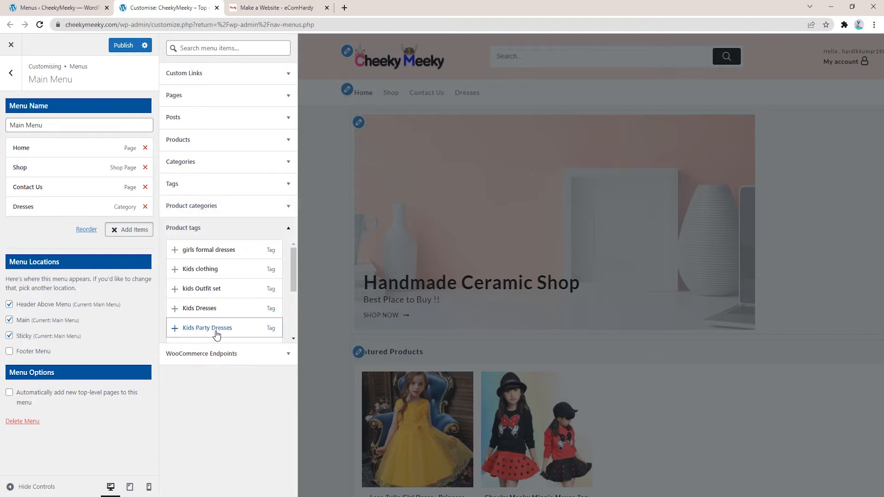
{"action": "scroll", "coordinate": [203, 271], "scroll_direction": "down", "scroll_amount": 3}
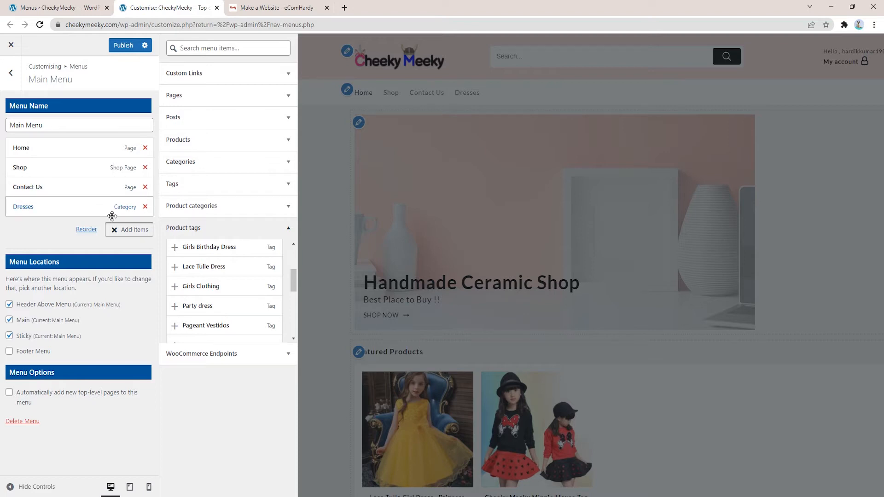
{"action": "scroll", "coordinate": [219, 271], "scroll_direction": "up", "scroll_amount": 5}
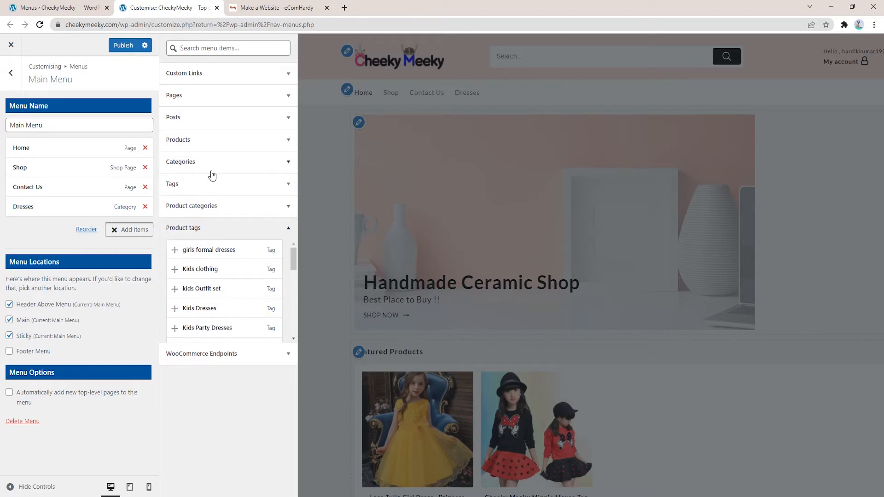
{"action": "left_click", "coordinate": [210, 206]}
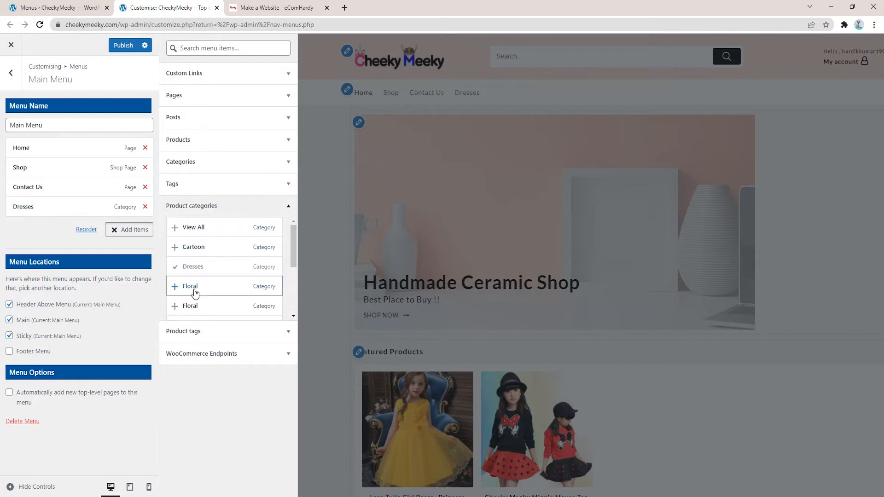
{"action": "scroll", "coordinate": [195, 293], "scroll_direction": "down", "scroll_amount": 2}
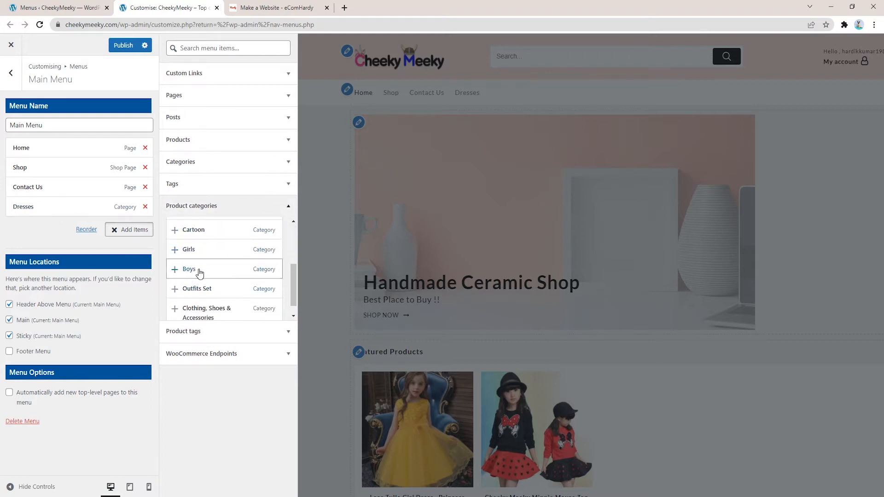
{"action": "left_click", "coordinate": [219, 277]}
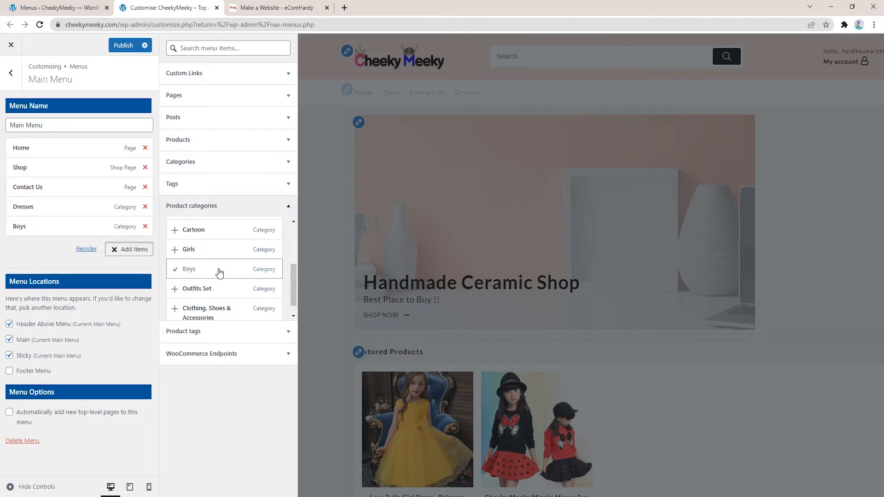
{"action": "left_click", "coordinate": [222, 255]}
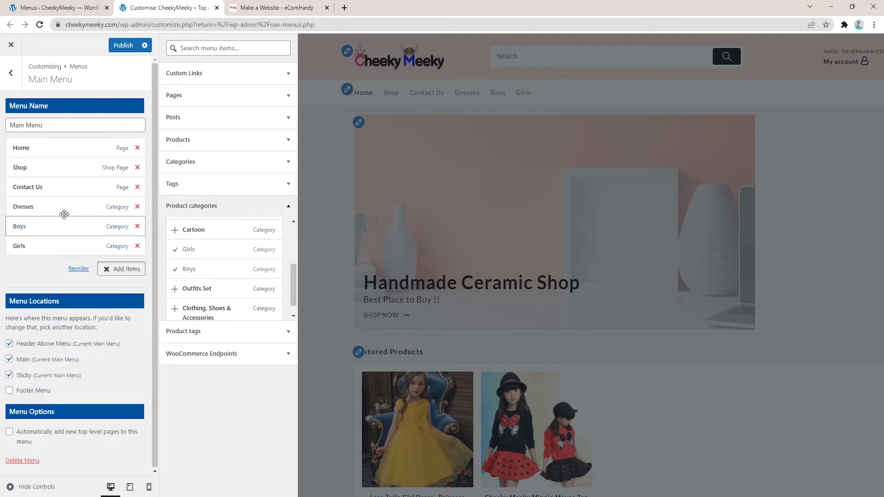
Step: Drop Dresses, order the menu Home, Shop, Girls, Boys, Contact Us, and publish
{"action": "left_click", "coordinate": [138, 208]}
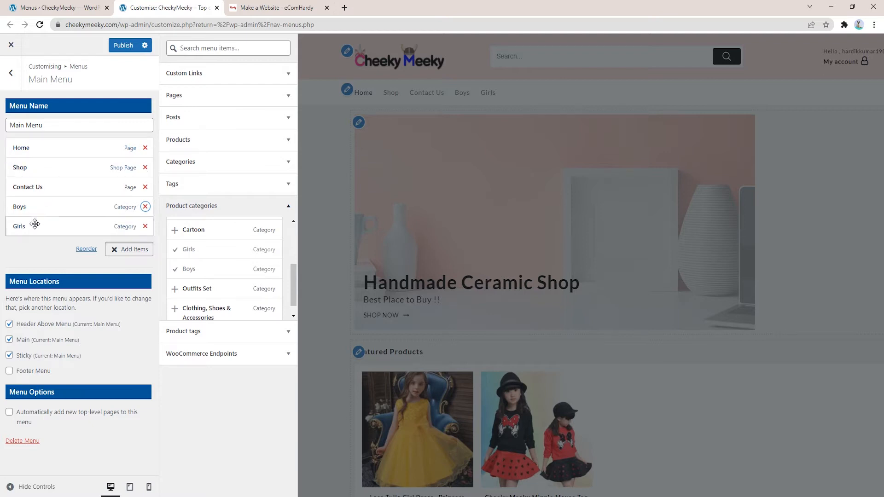
{"action": "left_click_drag", "start_coordinate": [33, 229], "coordinate": [27, 190]}
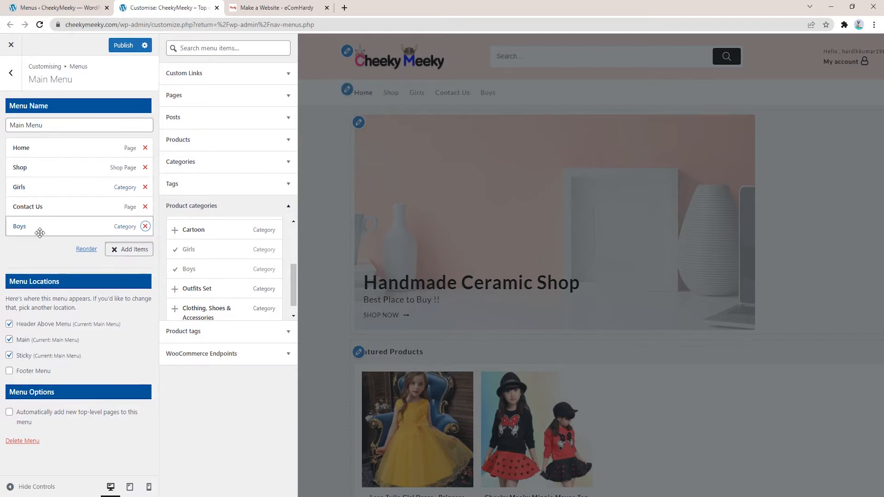
{"action": "left_click_drag", "start_coordinate": [42, 227], "coordinate": [41, 207]}
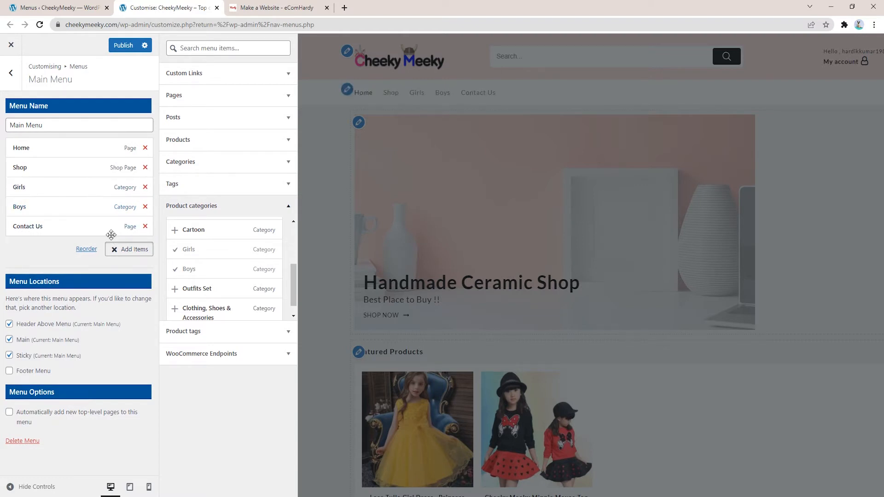
{"action": "left_click", "coordinate": [124, 50]}
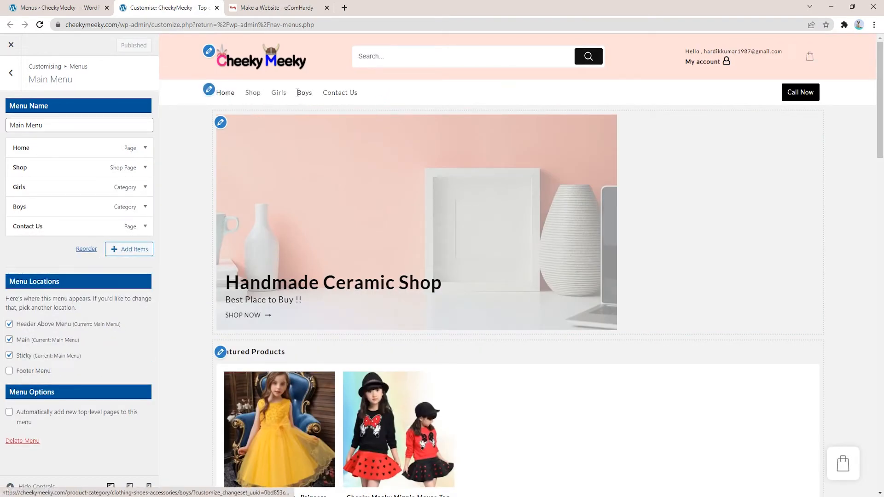
{"action": "left_click", "coordinate": [276, 93]}
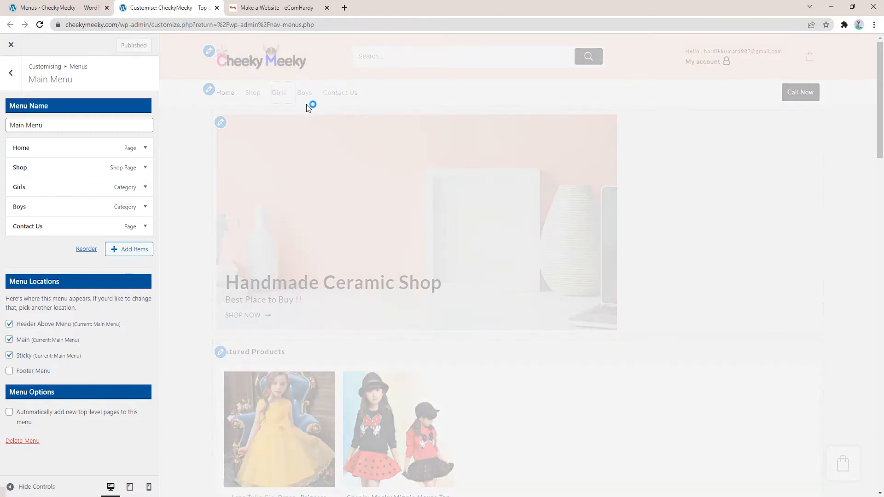
{"action": "scroll", "coordinate": [420, 269], "scroll_direction": "down", "scroll_amount": 4}
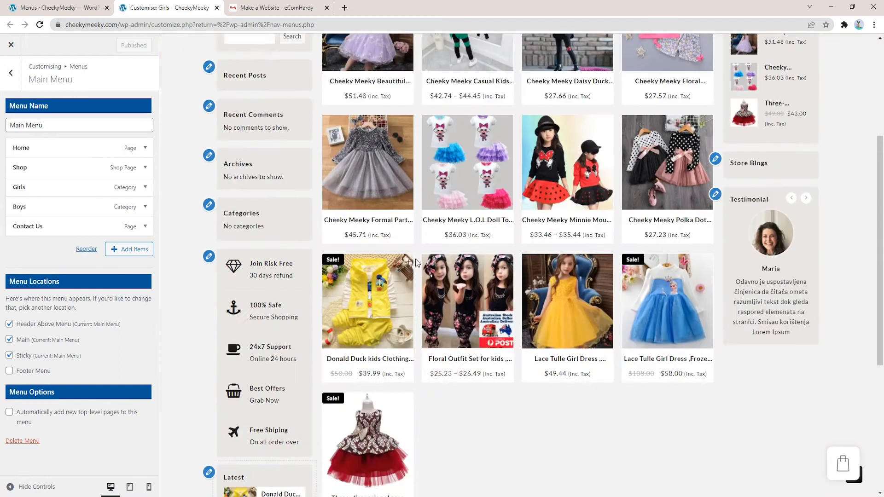
{"action": "scroll", "coordinate": [403, 261], "scroll_direction": "up", "scroll_amount": 4}
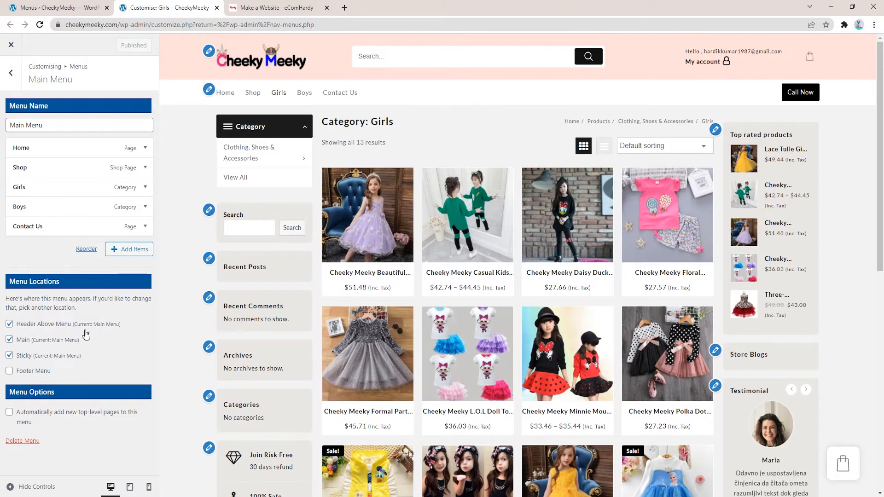
Step: Go back to the top-level Customizer and into Layout > Header > Main Header
{"action": "left_click", "coordinate": [11, 76]}
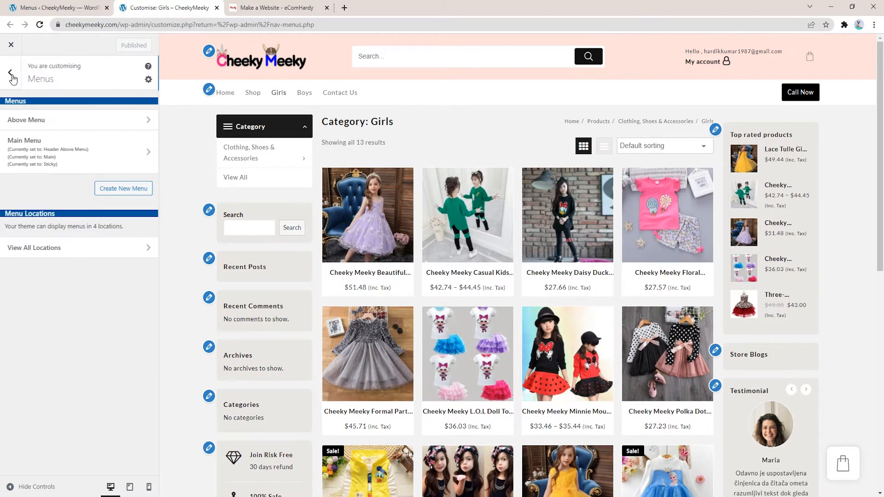
{"action": "left_click", "coordinate": [12, 73]}
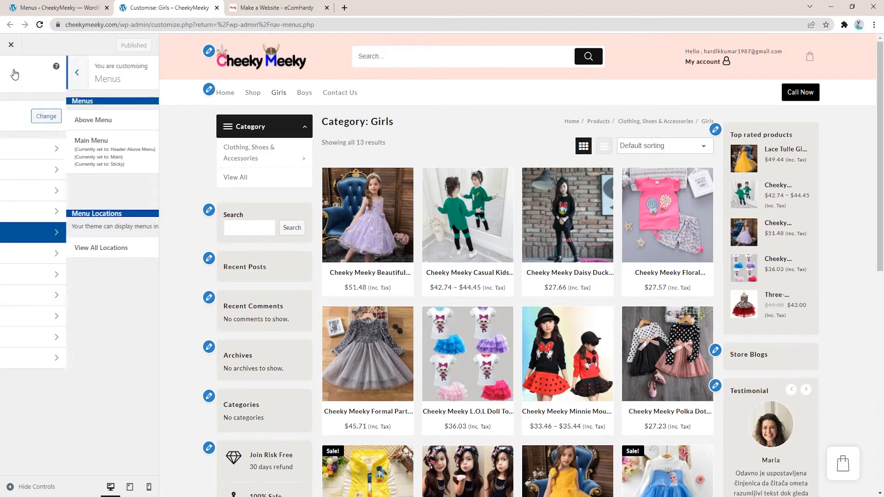
{"action": "left_click", "coordinate": [67, 174]}
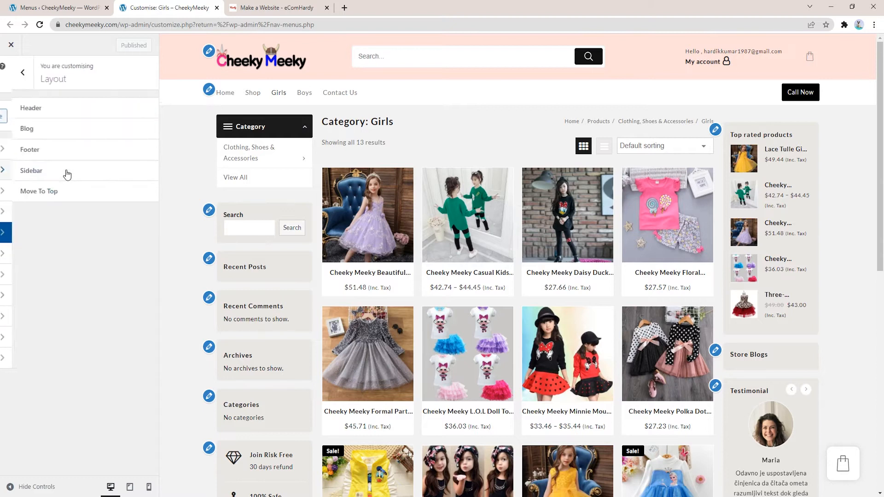
{"action": "left_click", "coordinate": [36, 113]}
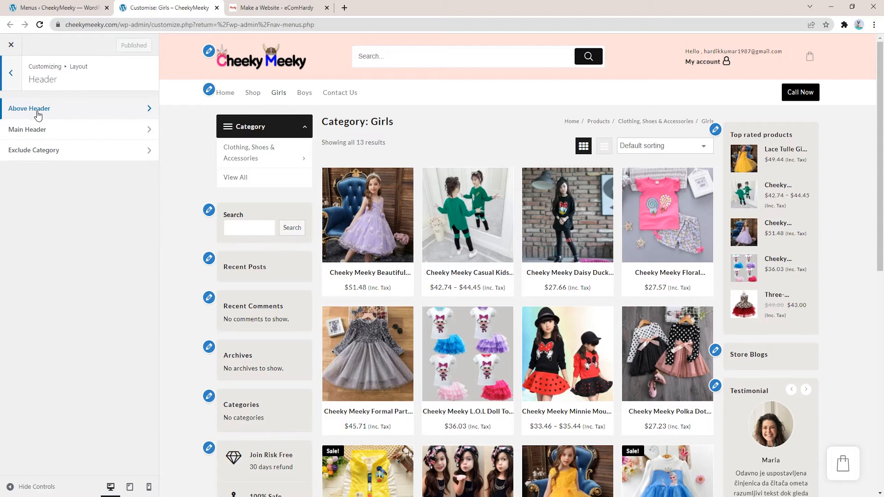
{"action": "left_click", "coordinate": [43, 130]}
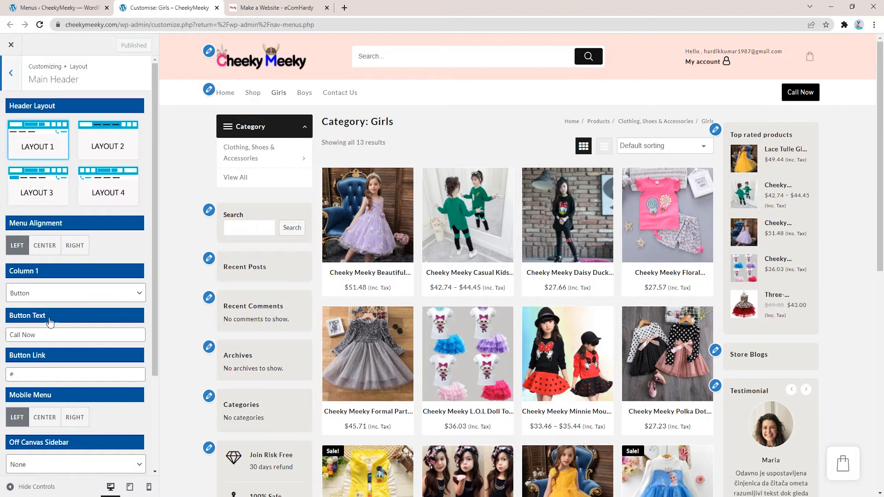
Step: Replace the Call Now button in header Column 1 with a Widget, then return to the top-level Customizer sections
{"action": "left_click", "coordinate": [36, 299]}
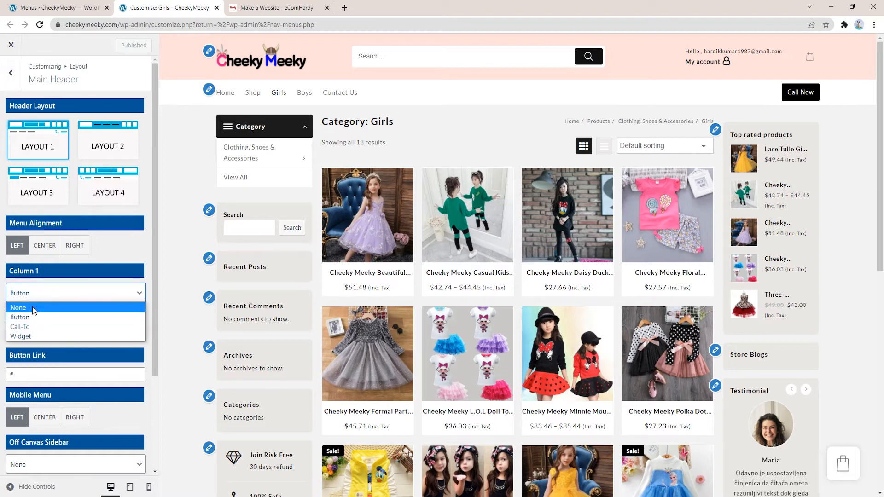
{"action": "left_click", "coordinate": [19, 308]}
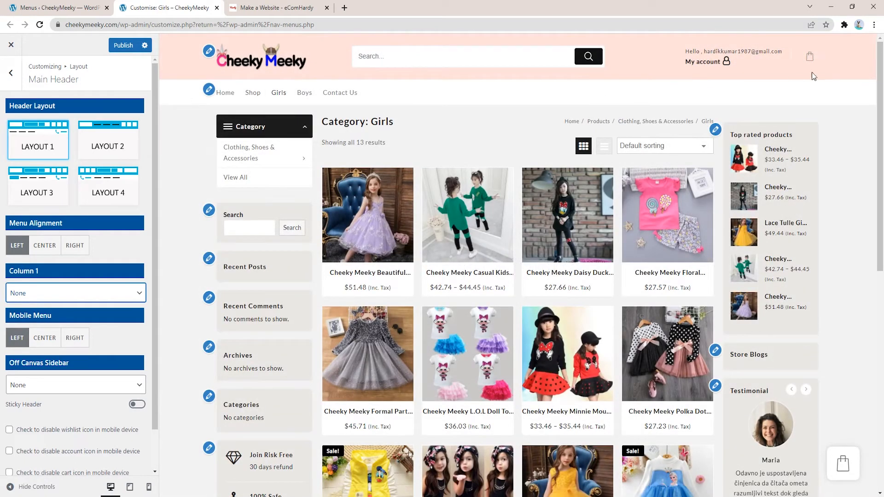
{"action": "left_click", "coordinate": [67, 298]}
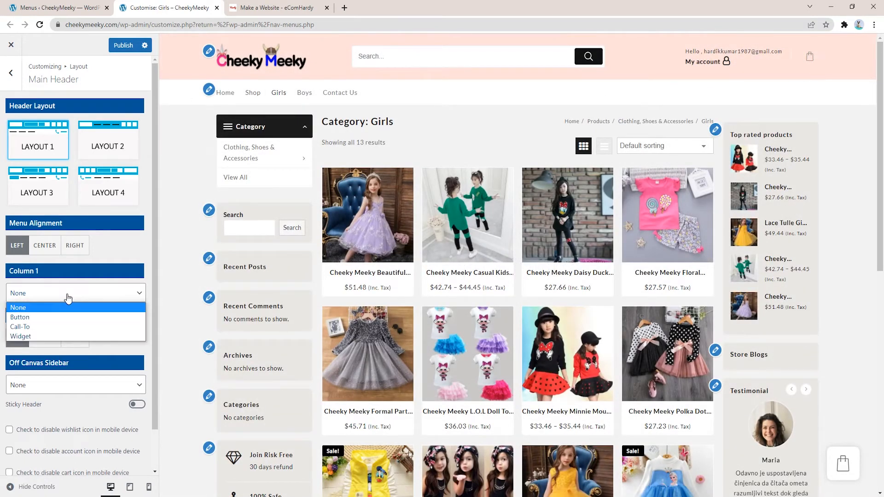
{"action": "left_click", "coordinate": [44, 337]}
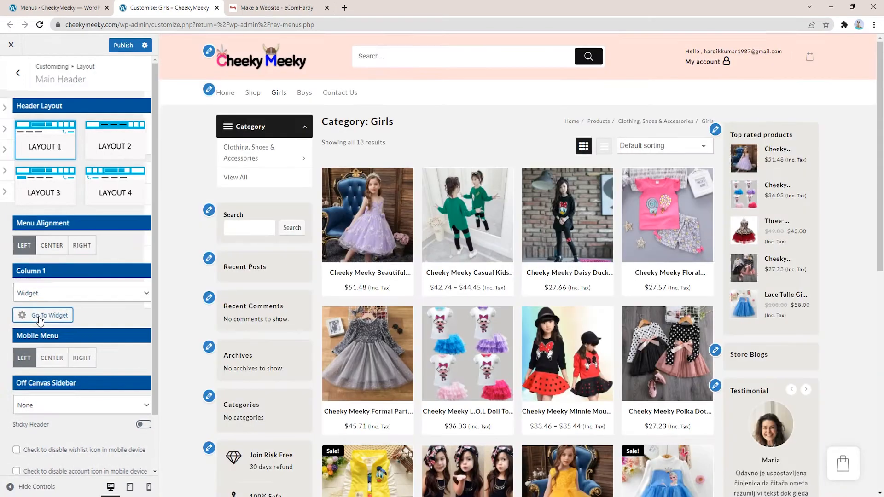
{"action": "left_click", "coordinate": [41, 316]}
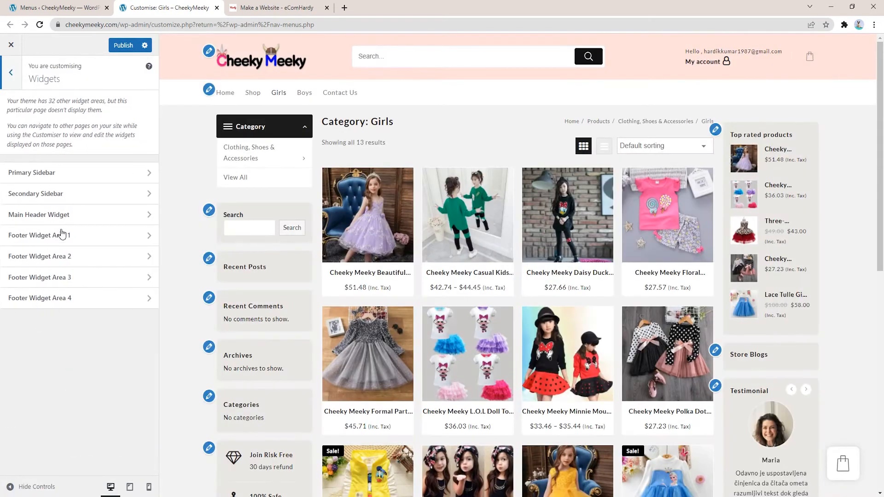
{"action": "left_click", "coordinate": [9, 74]}
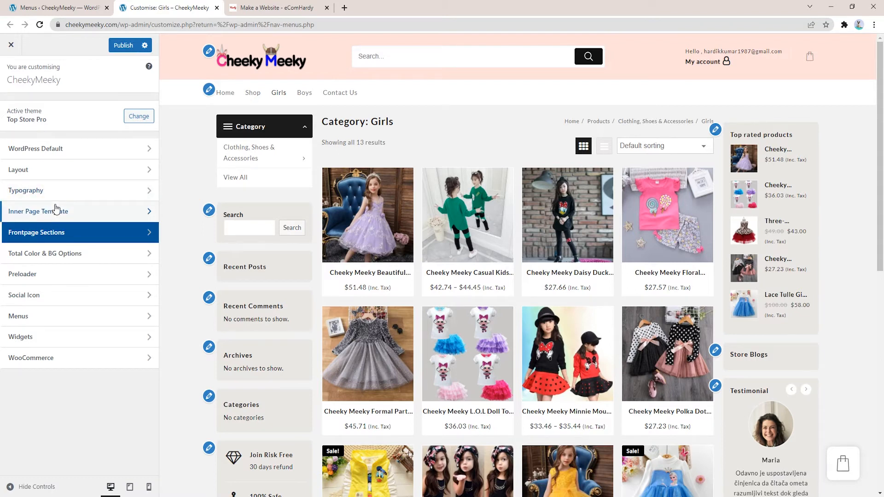
Step: Under Layout › Header › Main Header, change Column 1 from Widget to None
{"action": "left_click", "coordinate": [50, 170]}
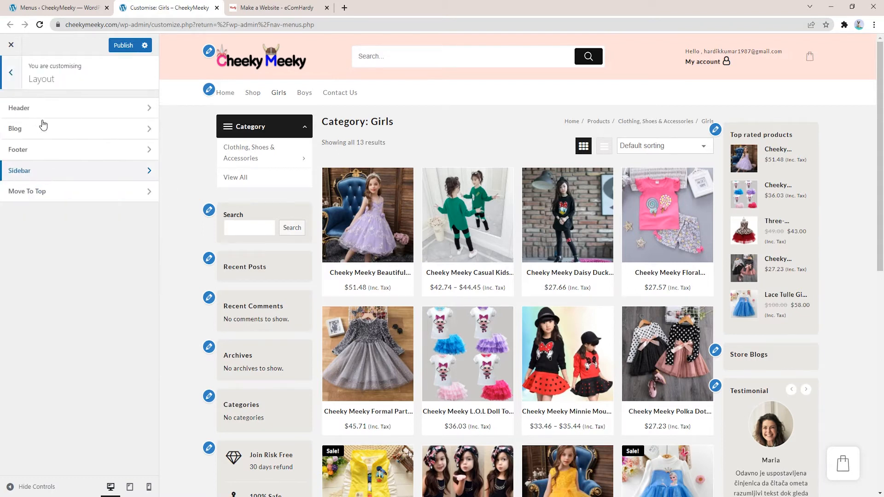
{"action": "left_click", "coordinate": [36, 108]}
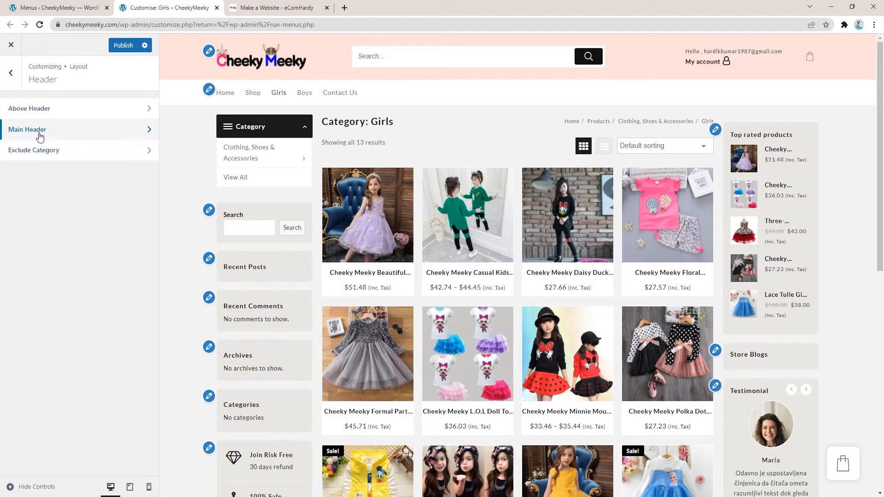
{"action": "left_click", "coordinate": [40, 137]}
{"action": "left_click", "coordinate": [49, 297]}
{"action": "left_click", "coordinate": [29, 294]}
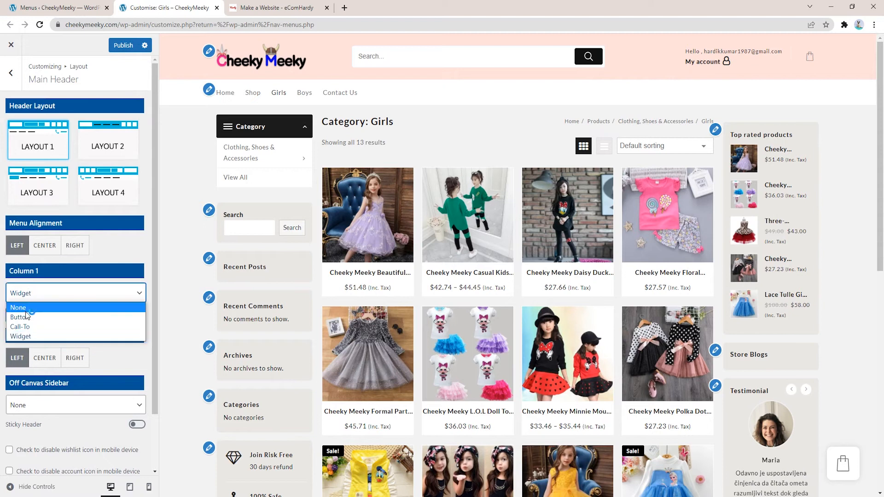
{"action": "left_click", "coordinate": [27, 305]}
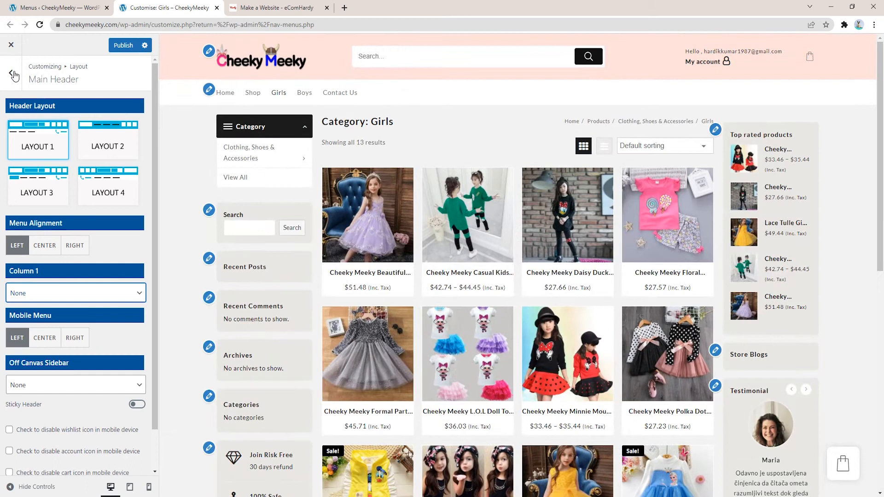
{"action": "left_click", "coordinate": [11, 74]}
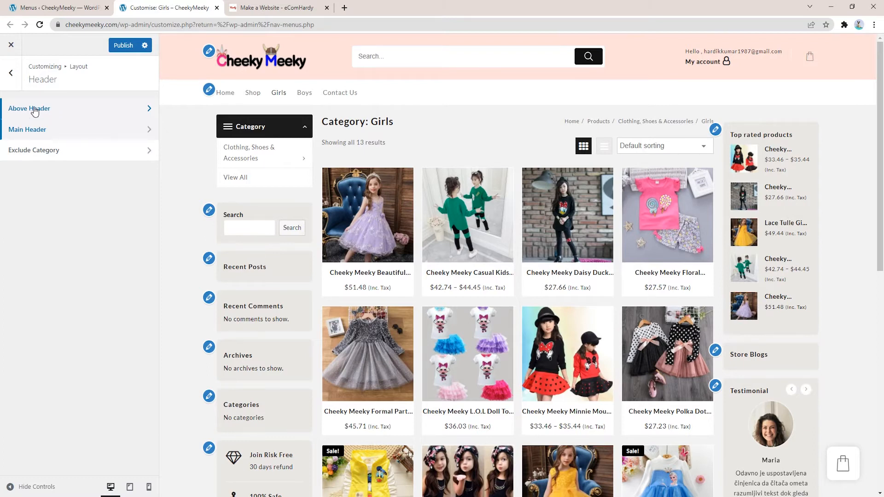
Step: Turn on the Above Header top bar using the third layout, text plus menu
{"action": "left_click", "coordinate": [54, 110]}
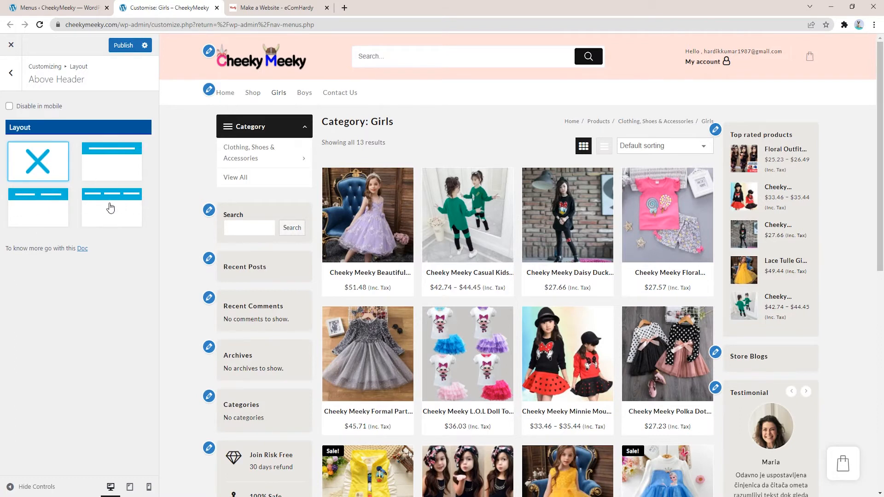
{"action": "left_click", "coordinate": [104, 171]}
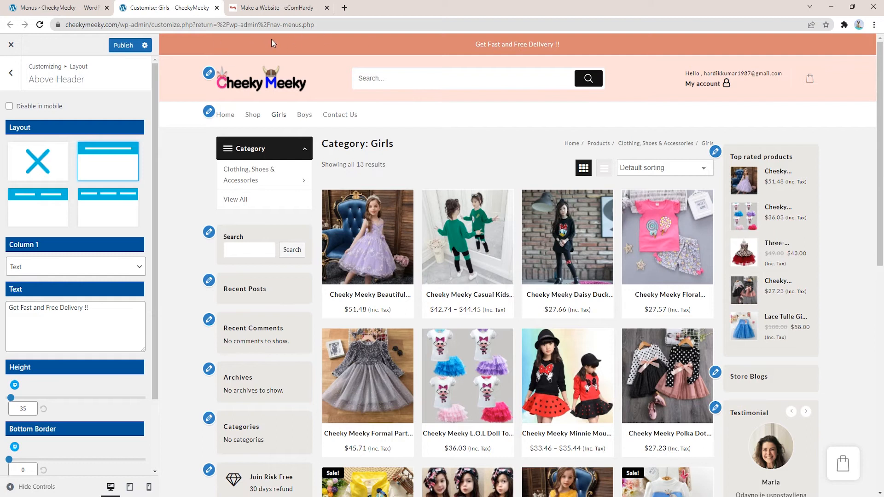
{"action": "left_click", "coordinate": [34, 206]}
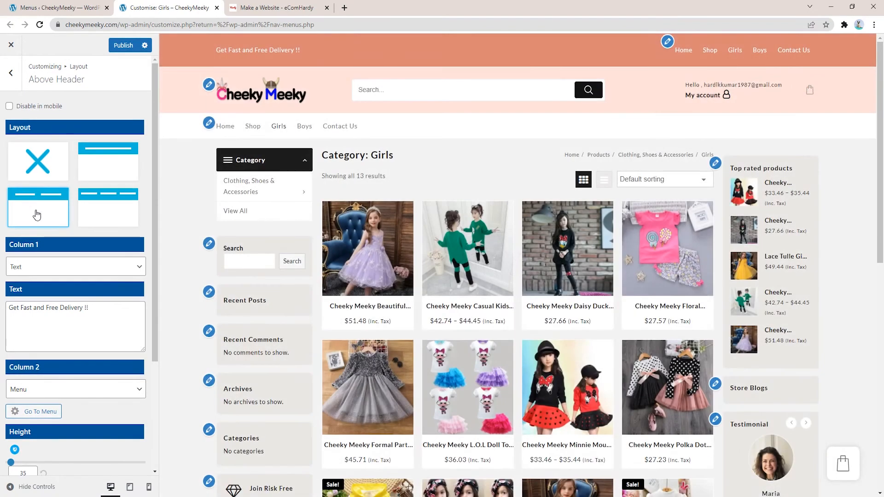
Step: Confirm the top bar's Column 2 is set to Menu and open the menu locations
{"action": "scroll", "coordinate": [28, 304], "scroll_direction": "down", "scroll_amount": 2}
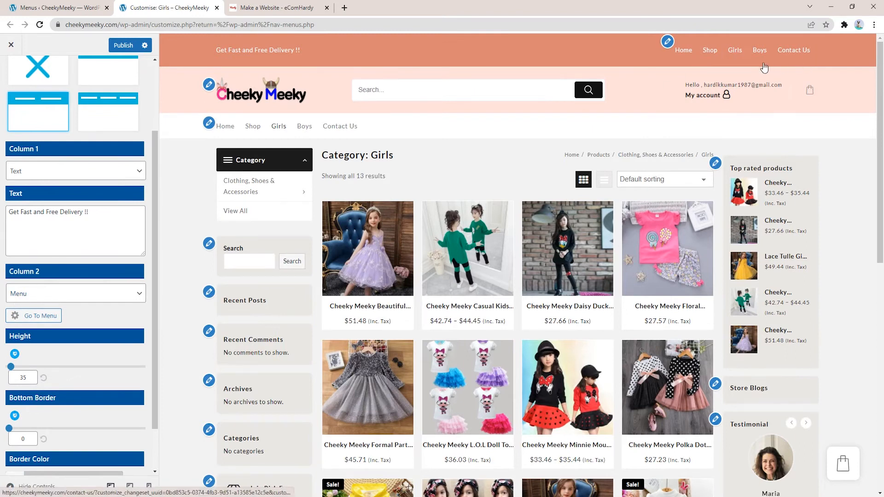
{"action": "scroll", "coordinate": [64, 278], "scroll_direction": "down", "scroll_amount": 1}
{"action": "left_click", "coordinate": [51, 239]}
{"action": "left_click", "coordinate": [51, 239]}
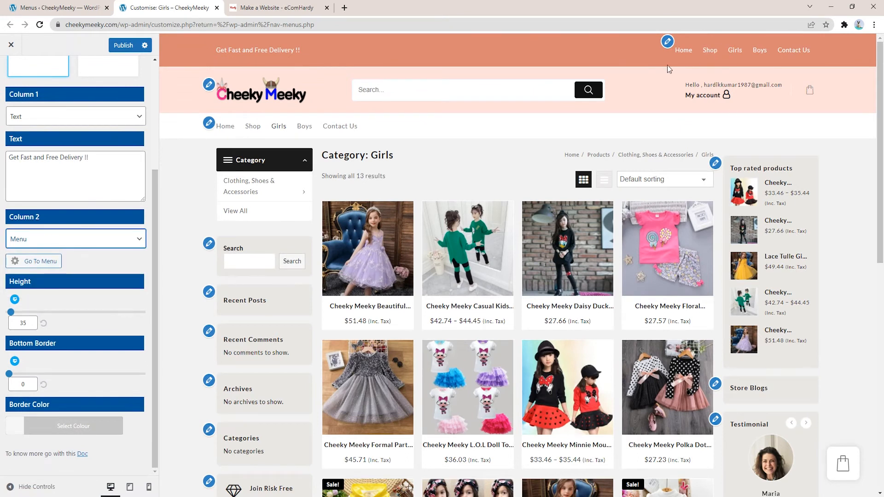
{"action": "left_click", "coordinate": [48, 238]}
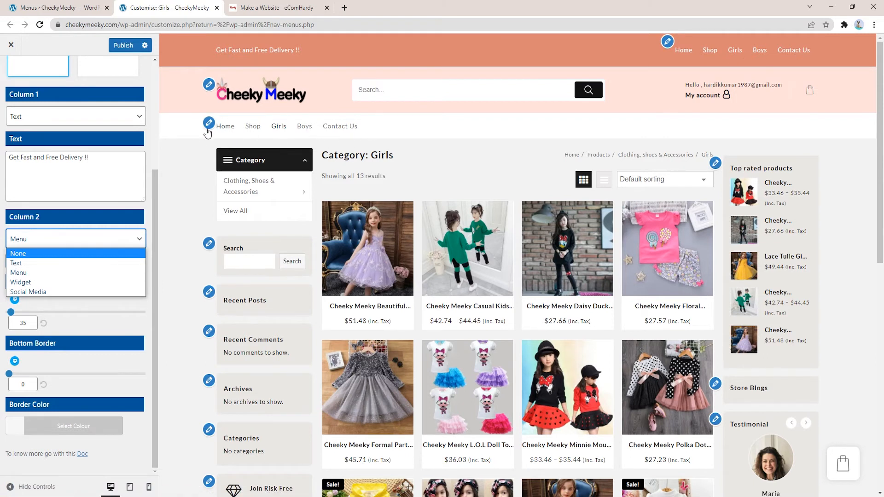
{"action": "left_click", "coordinate": [47, 248]}
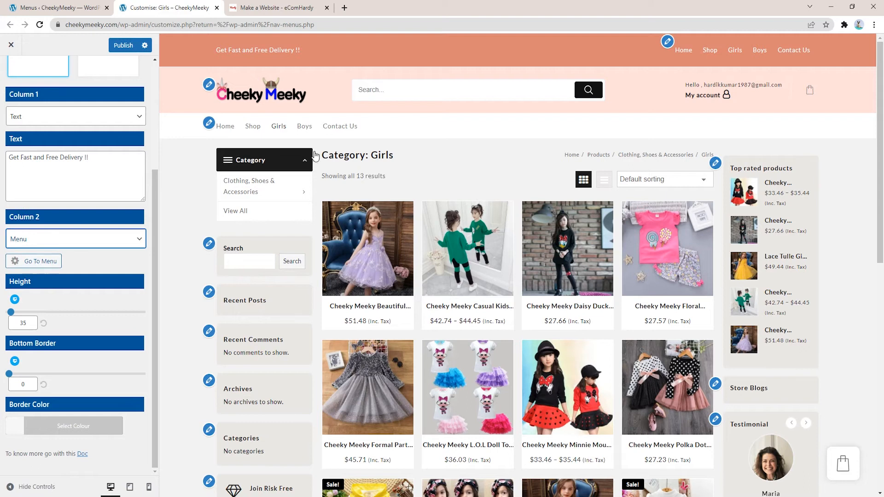
{"action": "left_click", "coordinate": [667, 42]}
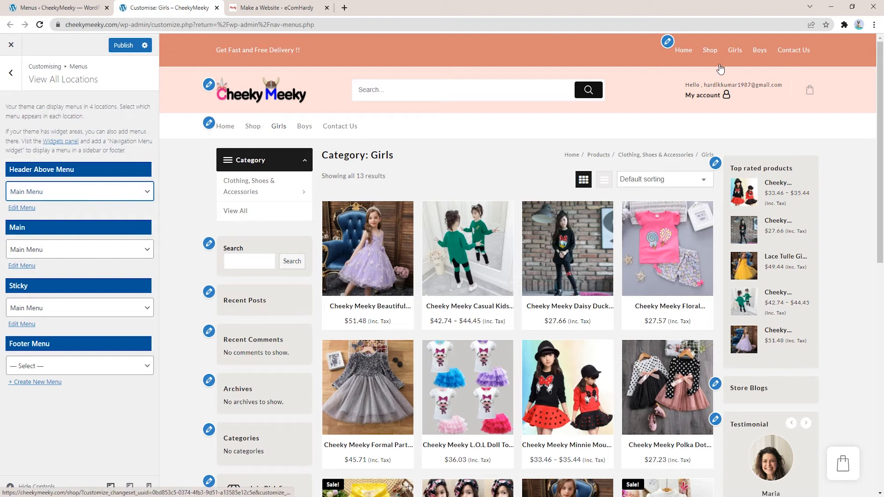
Step: Assign Above Menu to the Header Above Menu location and open its items for editing
{"action": "left_click", "coordinate": [83, 193]}
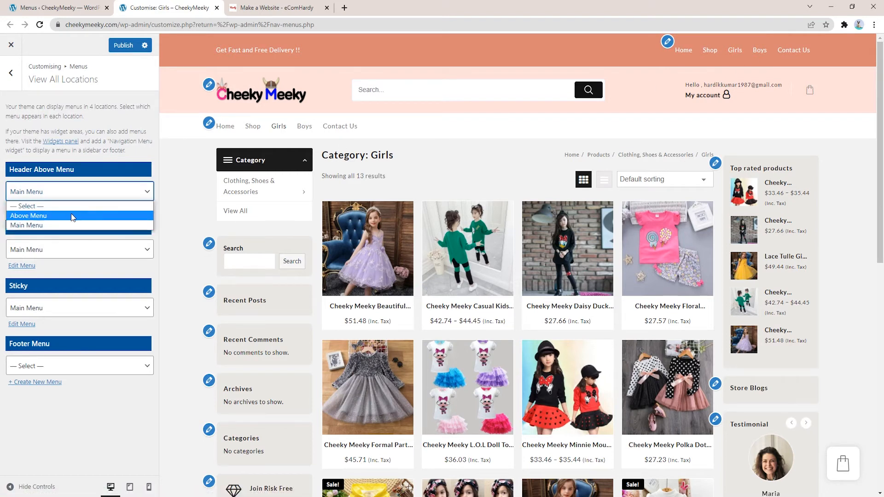
{"action": "left_click", "coordinate": [54, 216]}
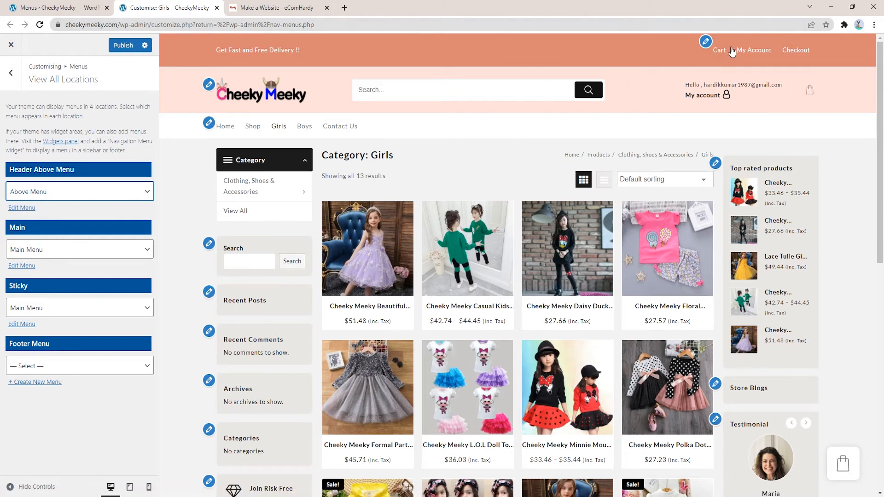
{"action": "left_click", "coordinate": [22, 208]}
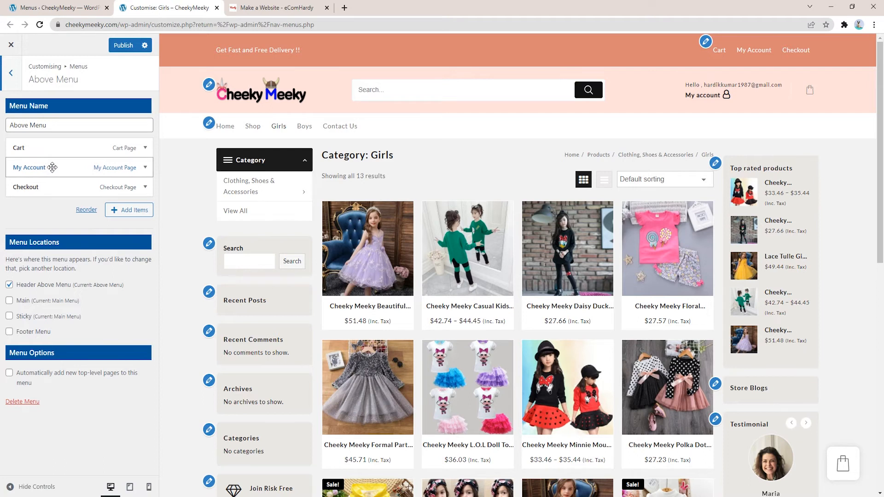
Step: Move My Account above Cart in Above Menu and also assign it to Sticky
{"action": "left_click_drag", "start_coordinate": [45, 171], "coordinate": [48, 146]}
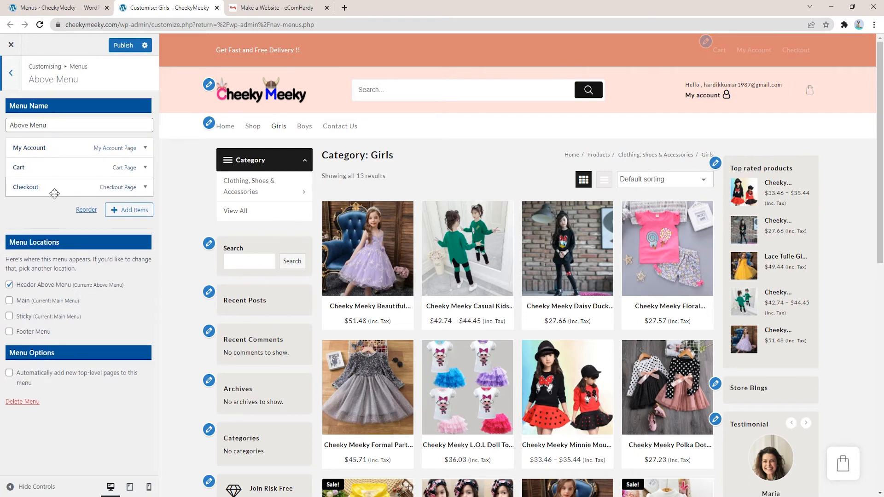
{"action": "left_click", "coordinate": [141, 212]}
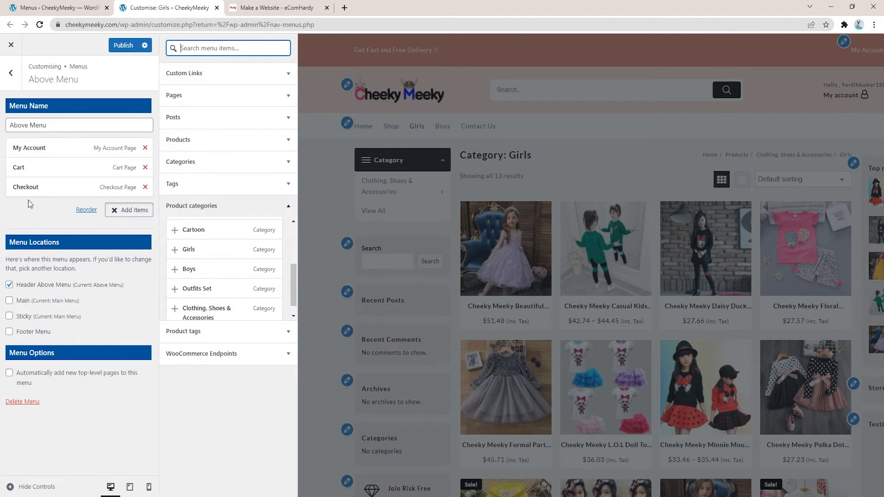
{"action": "left_click", "coordinate": [46, 211]}
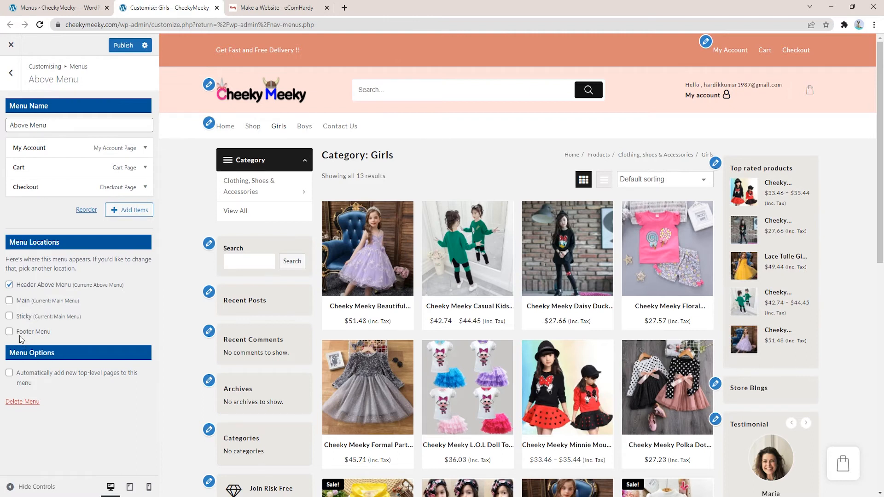
{"action": "left_click", "coordinate": [9, 317]}
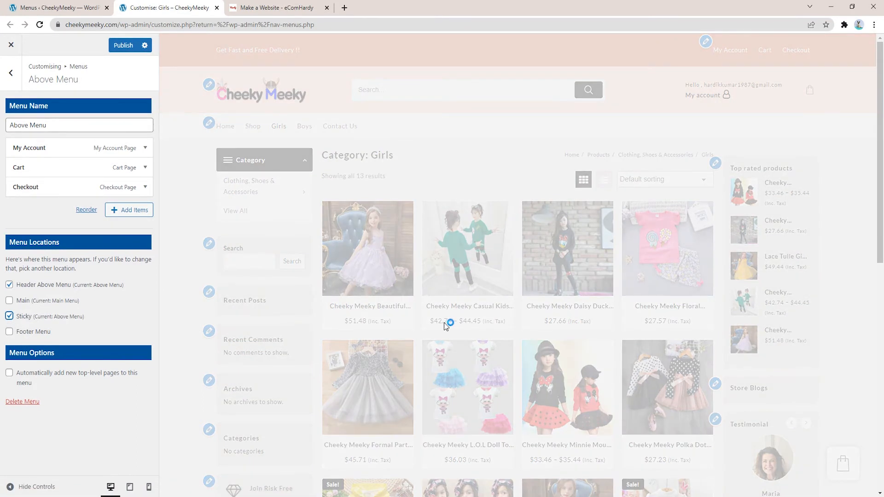
Step: Check the footer in the preview, remove Above Menu from Sticky, and publish the changes
{"action": "scroll", "coordinate": [444, 322], "scroll_direction": "down", "scroll_amount": 4}
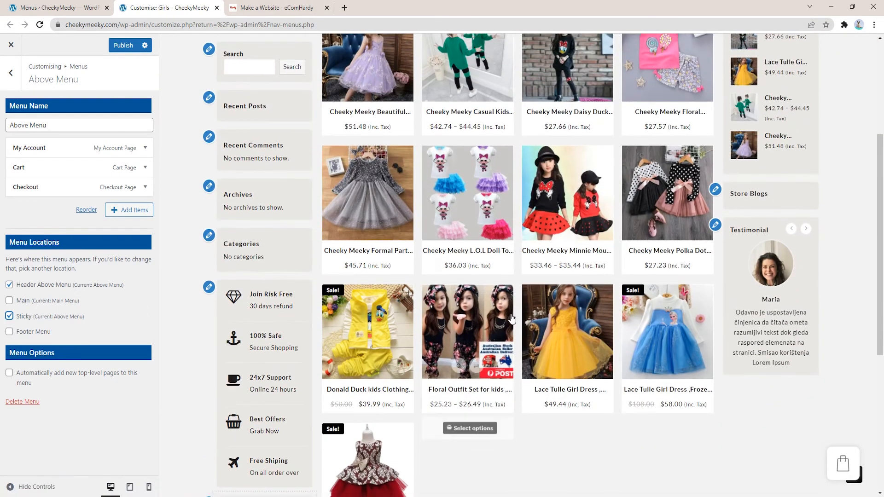
{"action": "scroll", "coordinate": [454, 293], "scroll_direction": "down", "scroll_amount": 6}
{"action": "scroll", "coordinate": [455, 293], "scroll_direction": "up", "scroll_amount": 5}
{"action": "scroll", "coordinate": [454, 289], "scroll_direction": "up", "scroll_amount": 1}
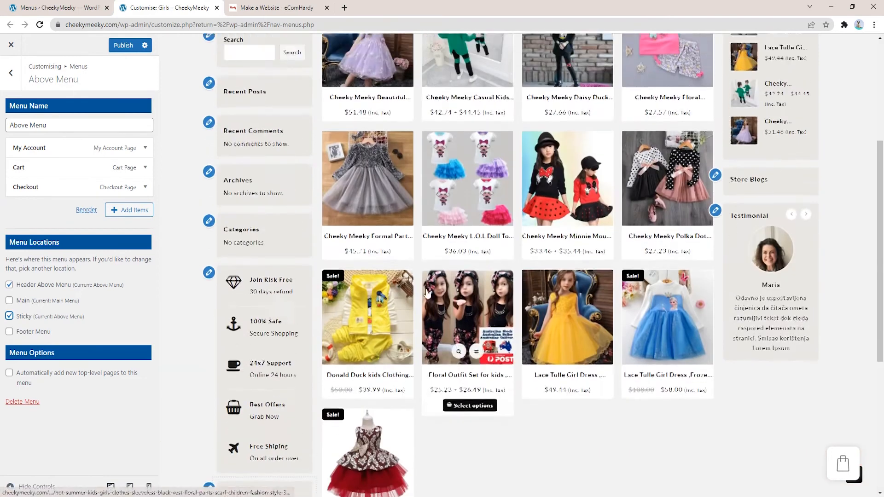
{"action": "scroll", "coordinate": [355, 272], "scroll_direction": "down", "scroll_amount": 3}
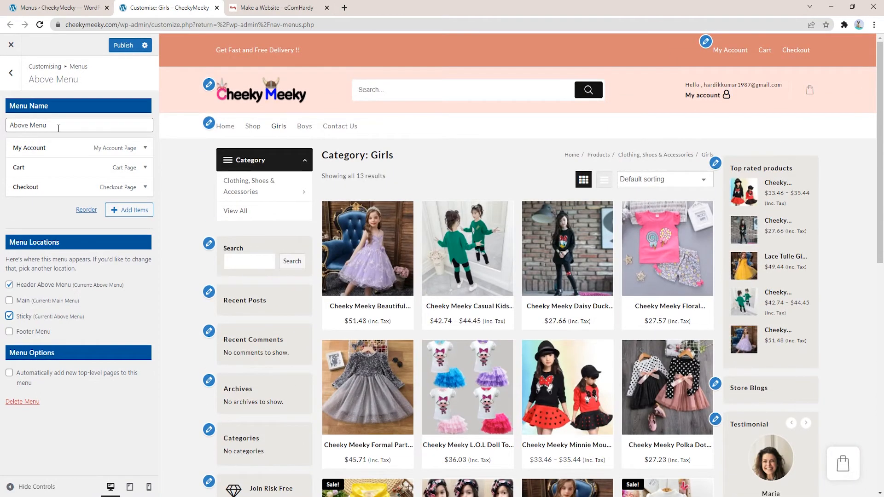
{"action": "left_click", "coordinate": [28, 321]}
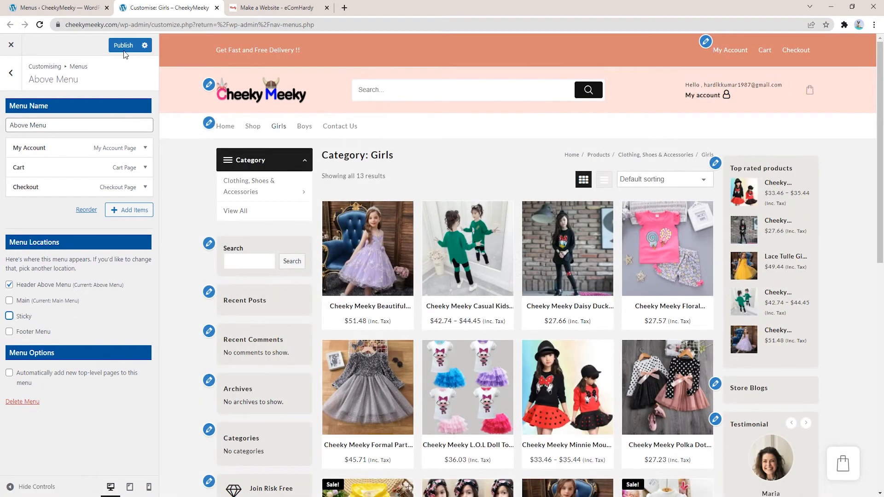
{"action": "left_click", "coordinate": [123, 46]}
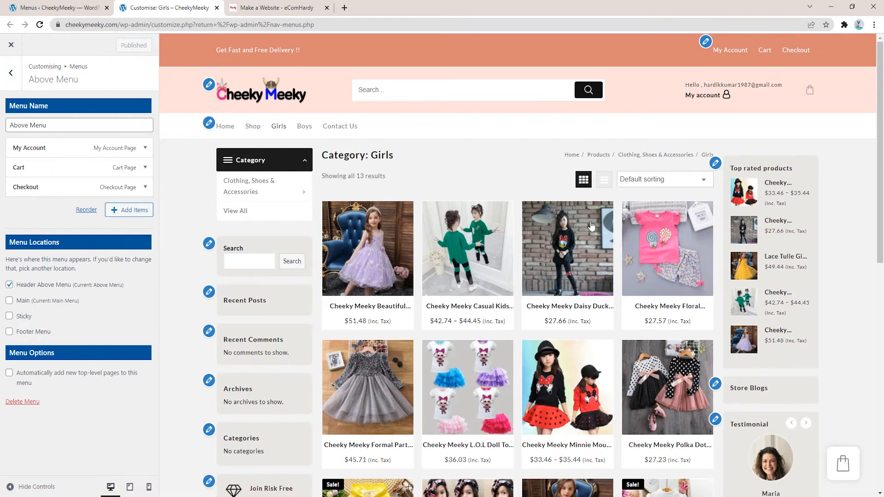
Step: On the Menus admin page, confirm Above Menu is selected, then start creating a new menu
{"action": "left_click", "coordinate": [67, 6]}
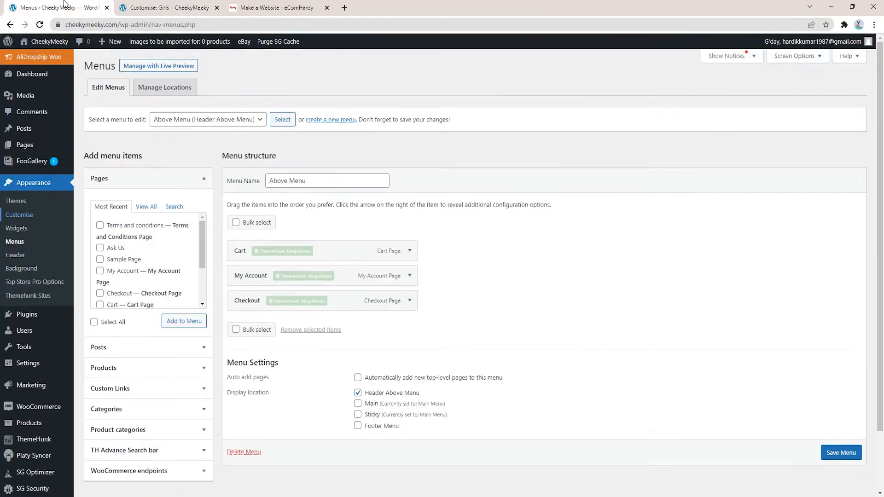
{"action": "mouse_move", "coordinate": [70, 352]}
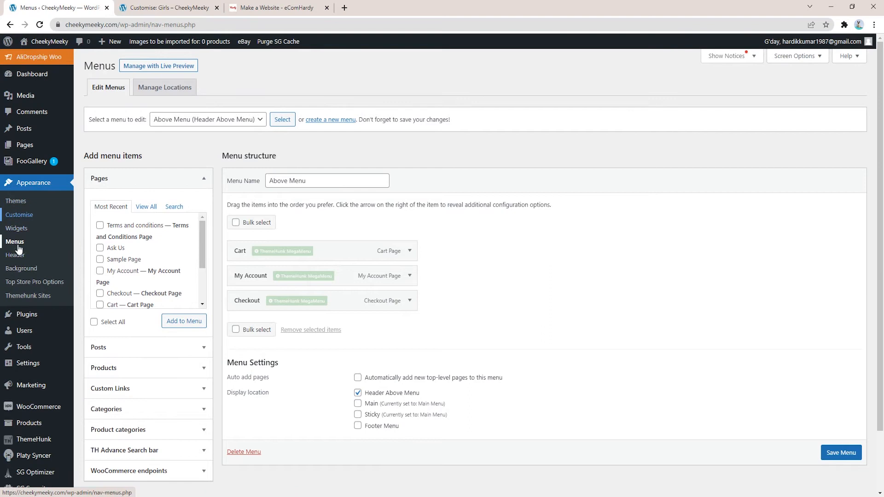
{"action": "left_click", "coordinate": [179, 120]}
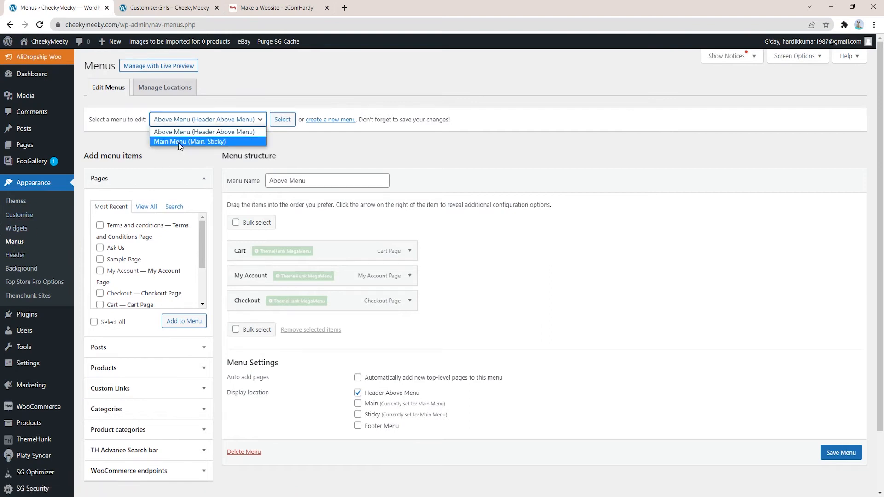
{"action": "left_click", "coordinate": [323, 127]}
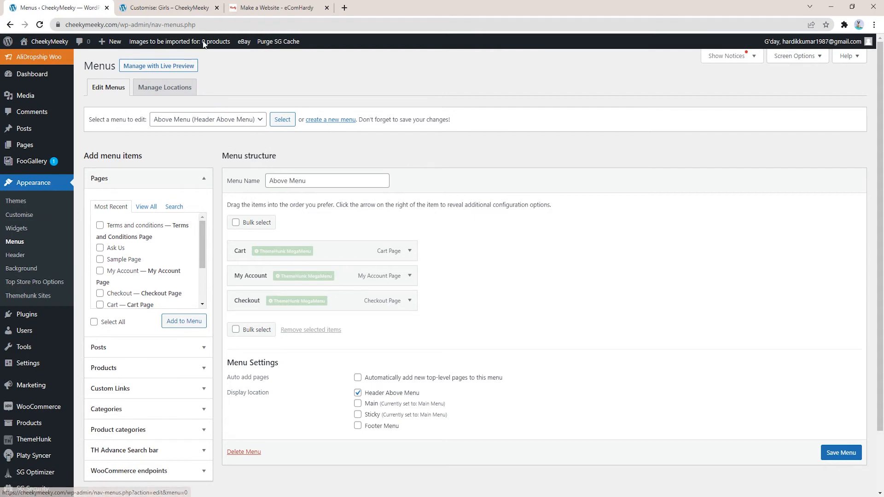
{"action": "left_click", "coordinate": [170, 7]}
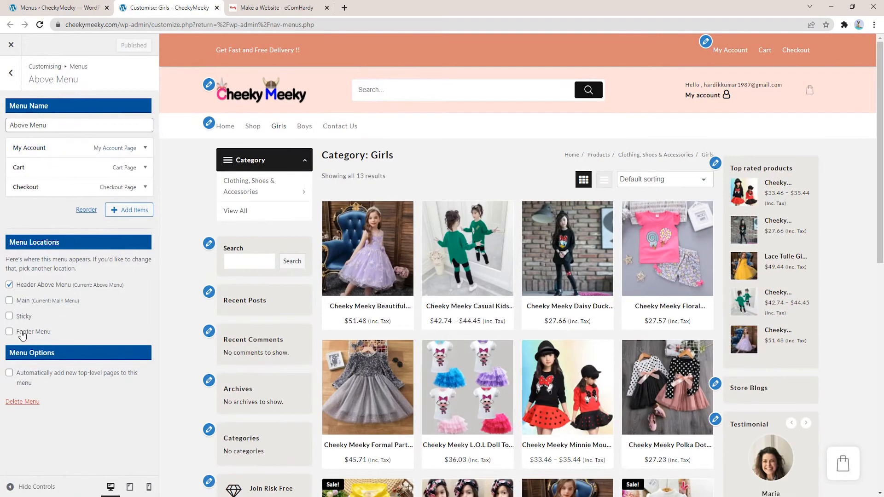
{"action": "left_click", "coordinate": [79, 4]}
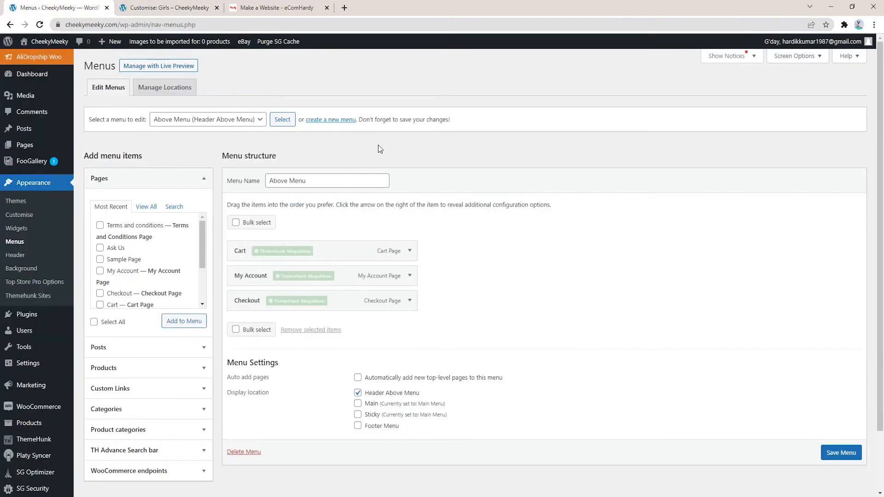
{"action": "left_click", "coordinate": [329, 121]}
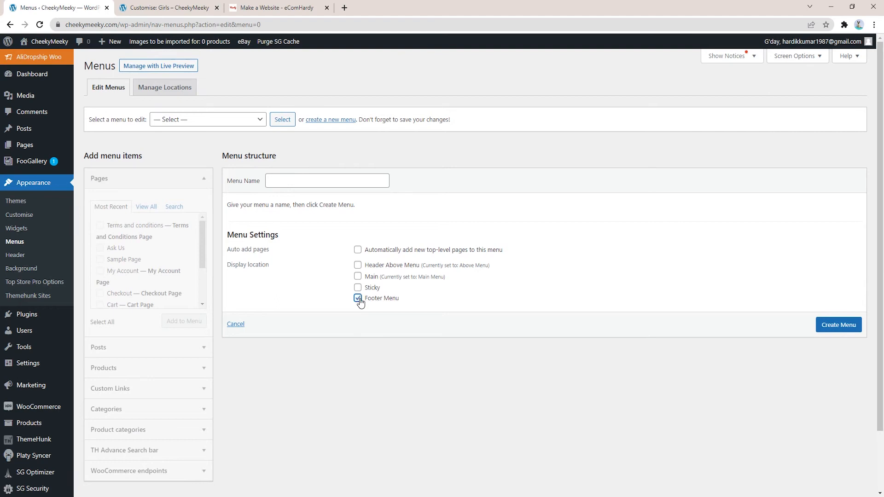
Step: Create a new menu named 'Footer Menu'
{"action": "left_click_drag", "start_coordinate": [411, 305], "coordinate": [365, 300]}
{"action": "key", "text": "ctrl+c"}
{"action": "left_click", "coordinate": [279, 185]}
{"action": "key", "text": "ctrl+v"}
{"action": "left_click", "coordinate": [836, 325]}
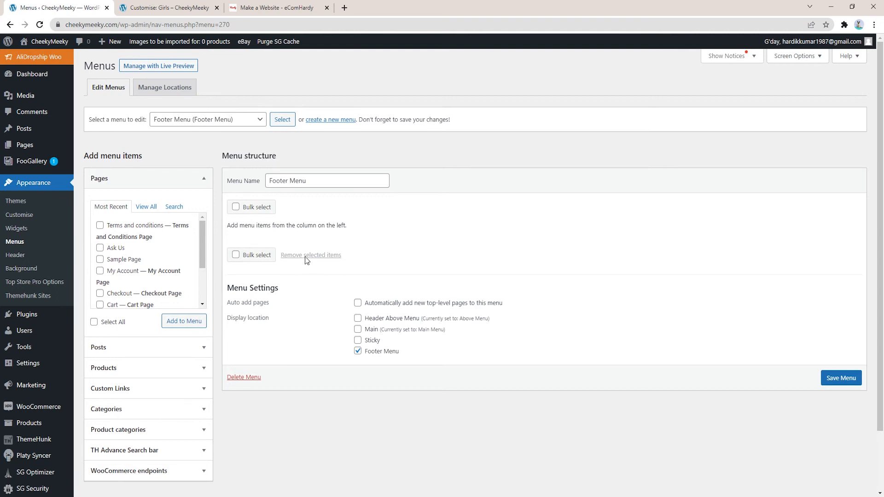
Step: Tick the Terms and conditions and Ask Us pages in the Pages list
{"action": "scroll", "coordinate": [152, 258], "scroll_direction": "down", "scroll_amount": 3}
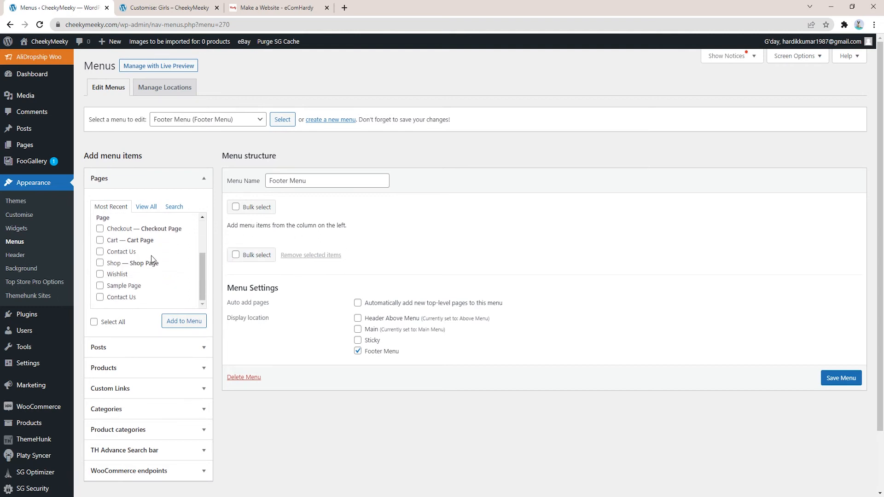
{"action": "scroll", "coordinate": [150, 304], "scroll_direction": "up", "scroll_amount": 3}
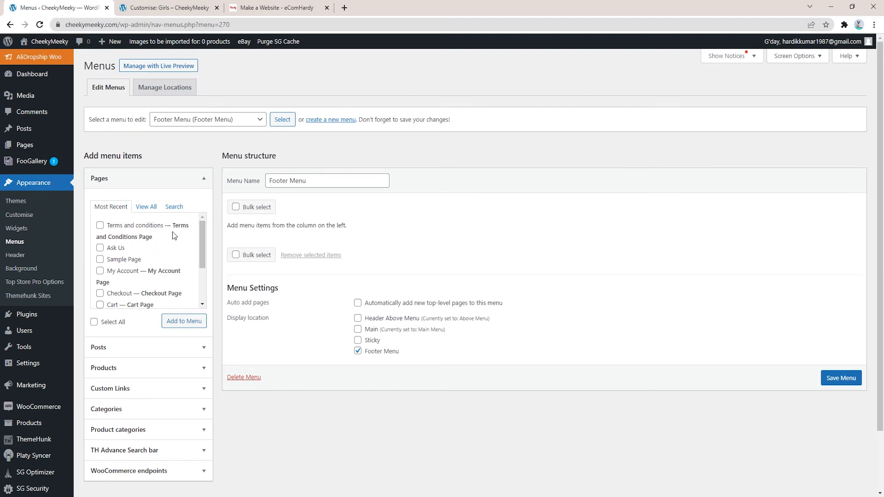
{"action": "left_click", "coordinate": [99, 226]}
{"action": "left_click", "coordinate": [100, 251]}
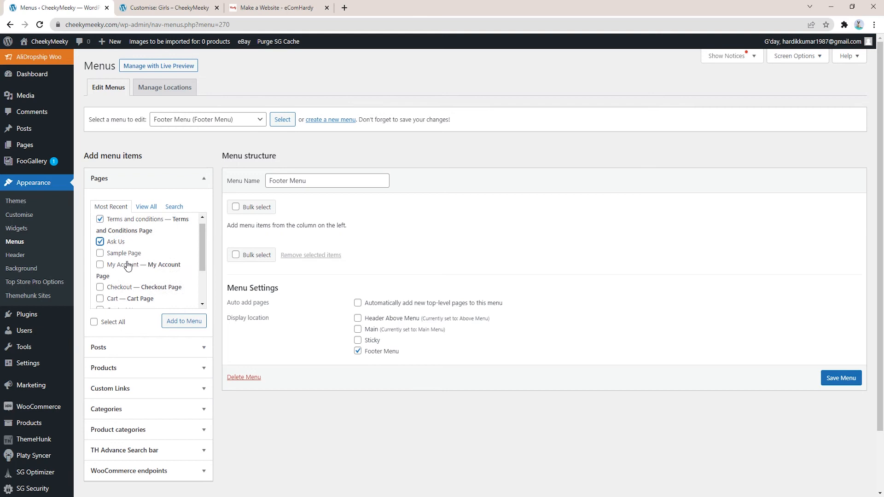
{"action": "scroll", "coordinate": [123, 271], "scroll_direction": "down", "scroll_amount": 2}
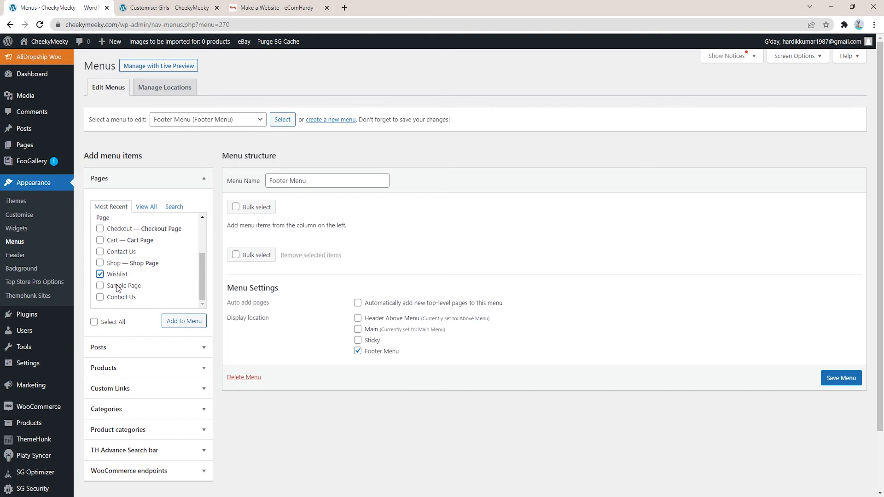
{"action": "scroll", "coordinate": [119, 276], "scroll_direction": "up", "scroll_amount": 1}
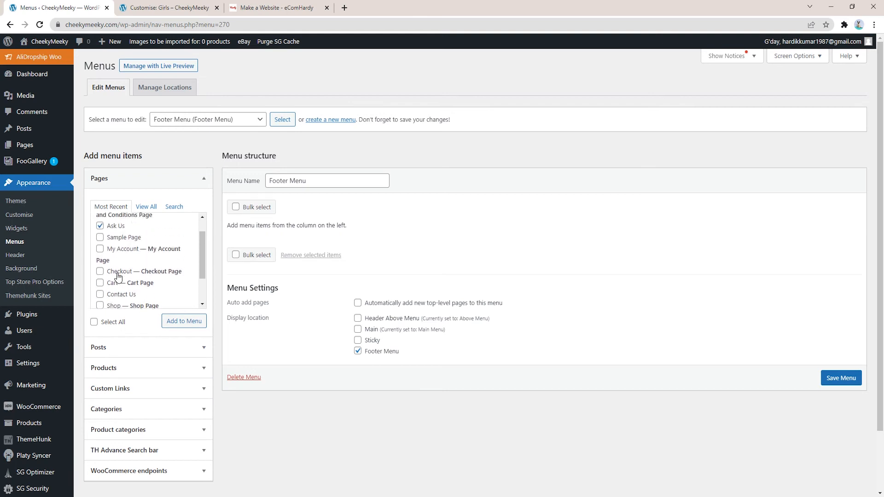
{"action": "scroll", "coordinate": [118, 274], "scroll_direction": "up", "scroll_amount": 1}
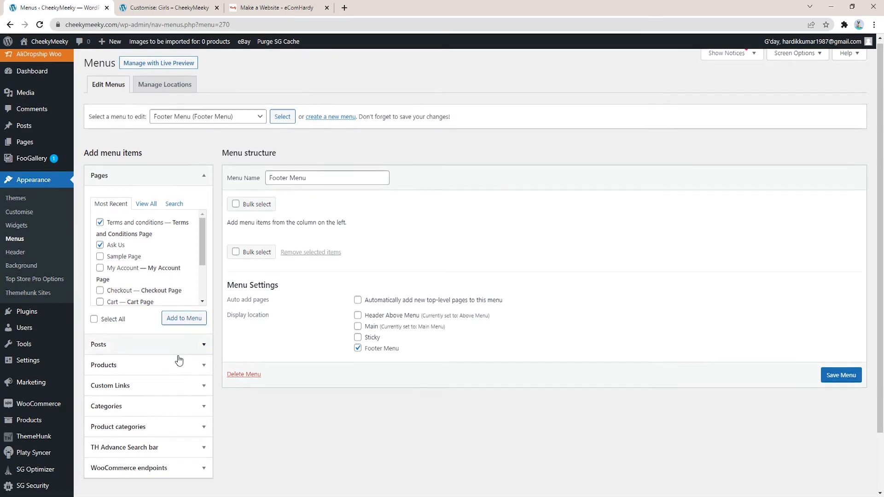
{"action": "scroll", "coordinate": [137, 332], "scroll_direction": "down", "scroll_amount": 2}
Step: After browsing the other item panels, add Terms and conditions, Ask Us and Wishlist to Footer Menu
{"action": "left_click", "coordinate": [140, 325]}
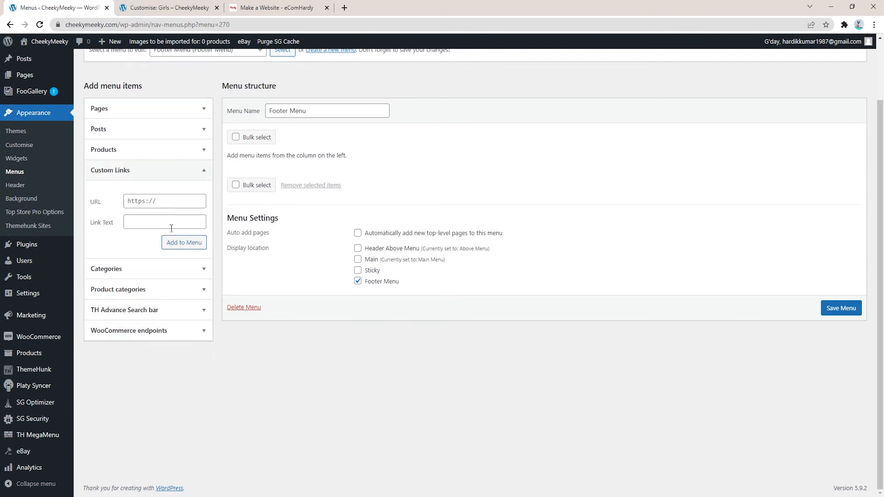
{"action": "left_click", "coordinate": [127, 149]}
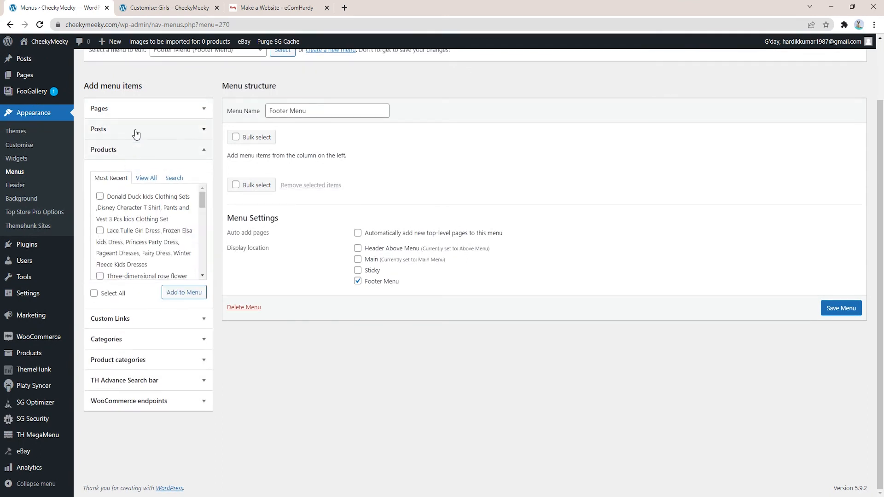
{"action": "left_click", "coordinate": [136, 134]}
{"action": "left_click", "coordinate": [115, 251]}
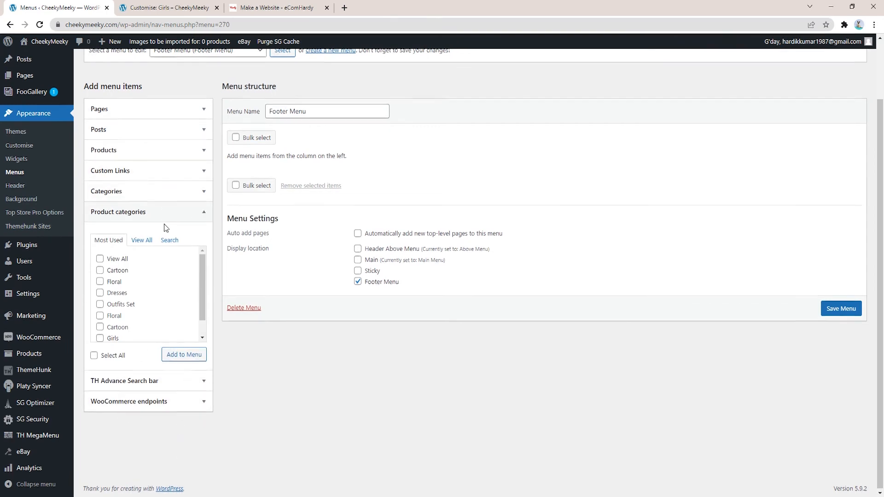
{"action": "scroll", "coordinate": [164, 224], "scroll_direction": "up", "scroll_amount": 2}
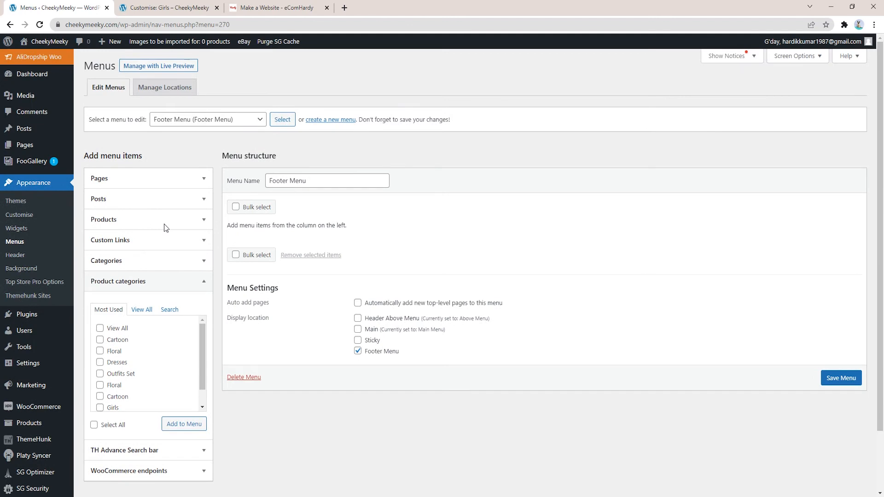
{"action": "left_click", "coordinate": [126, 197]}
{"action": "left_click", "coordinate": [126, 180]}
{"action": "left_click", "coordinate": [126, 226]}
{"action": "left_click", "coordinate": [122, 250]}
{"action": "left_click", "coordinate": [192, 328]}
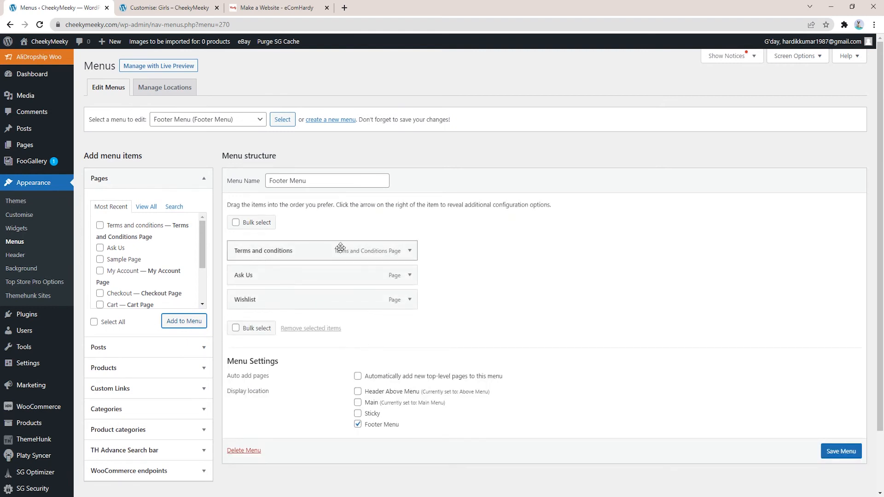
Step: Reorder Footer Menu to Wishlist, Ask Us, Terms and conditions and save it
{"action": "left_click_drag", "start_coordinate": [271, 305], "coordinate": [272, 250]}
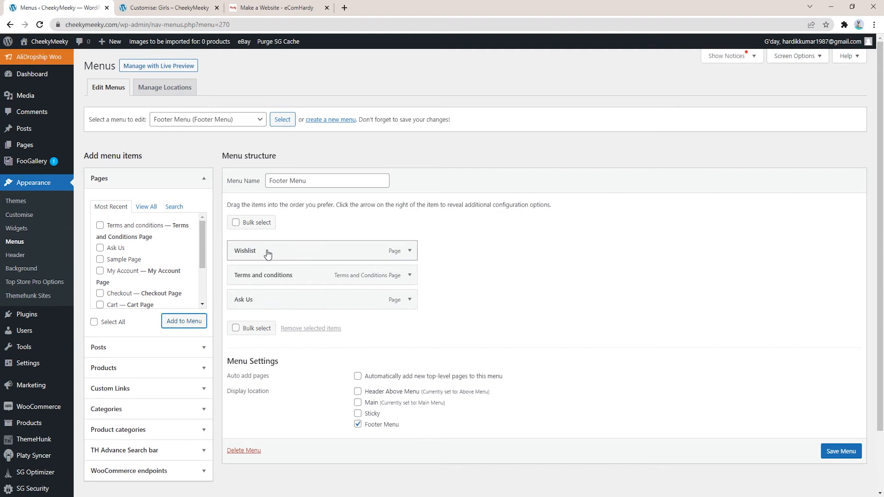
{"action": "left_click_drag", "start_coordinate": [278, 281], "coordinate": [282, 302]}
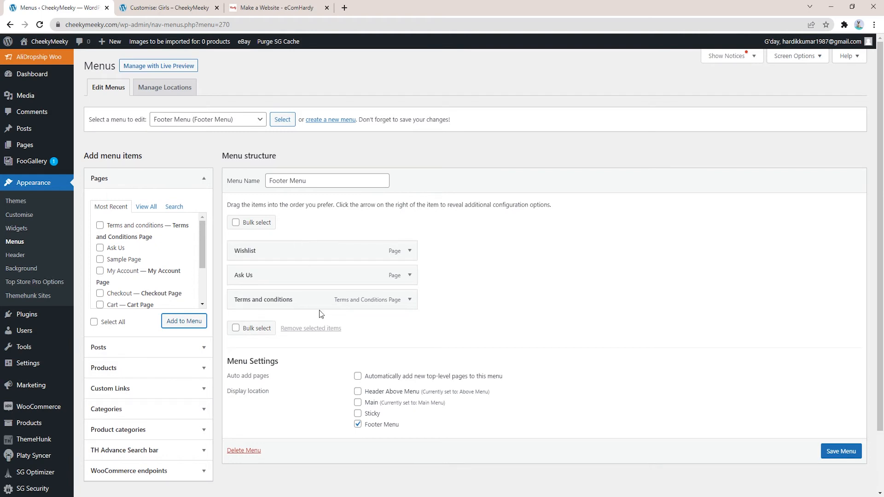
{"action": "left_click", "coordinate": [842, 452]}
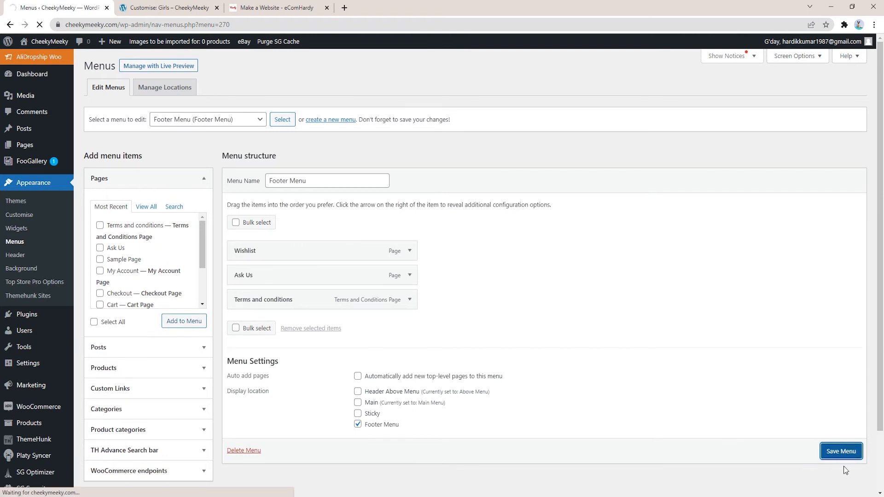
Step: Glance at the store customizer, then return to the admin dashboard to add a page
{"action": "left_click", "coordinate": [159, 8]}
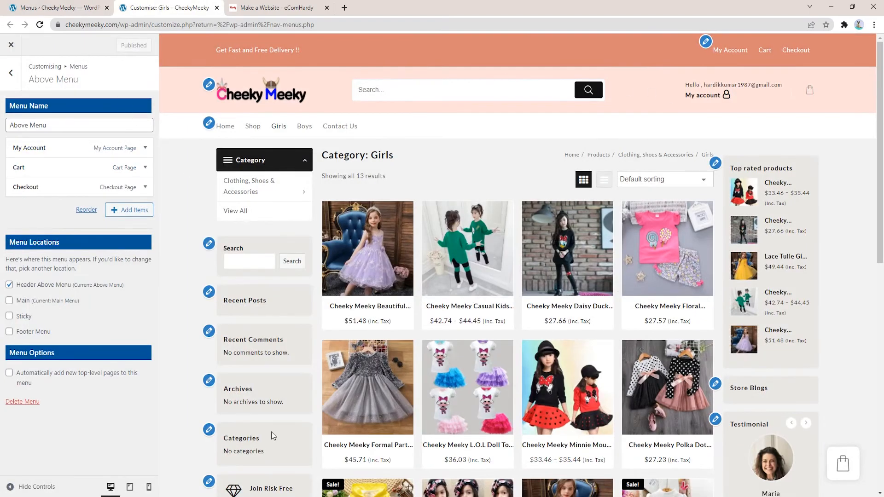
{"action": "left_click", "coordinate": [23, 4]}
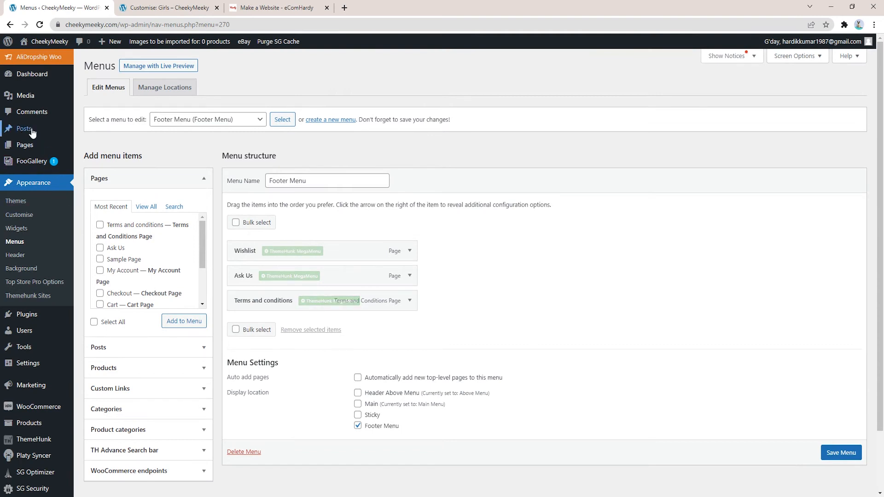
{"action": "mouse_move", "coordinate": [40, 146]}
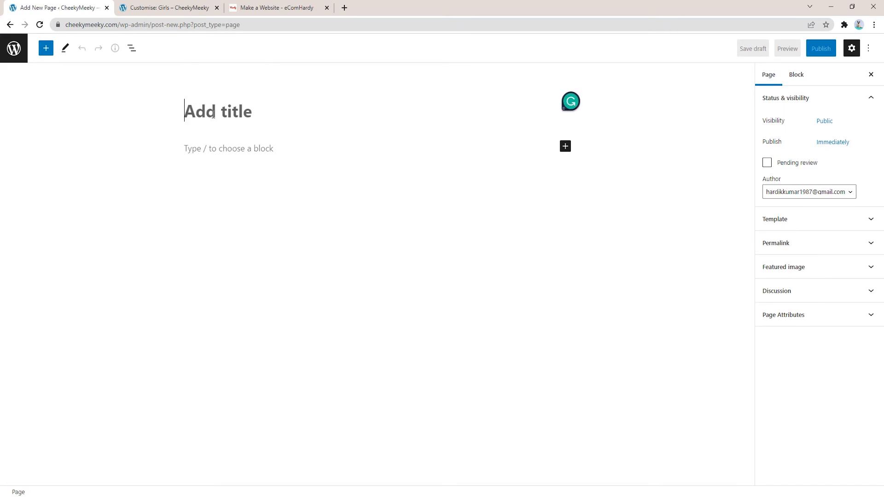
Step: Publish a page titled 'Privacy Policy' reading 'This is the example of privacy policy page.'
{"action": "type", "text": "P"}
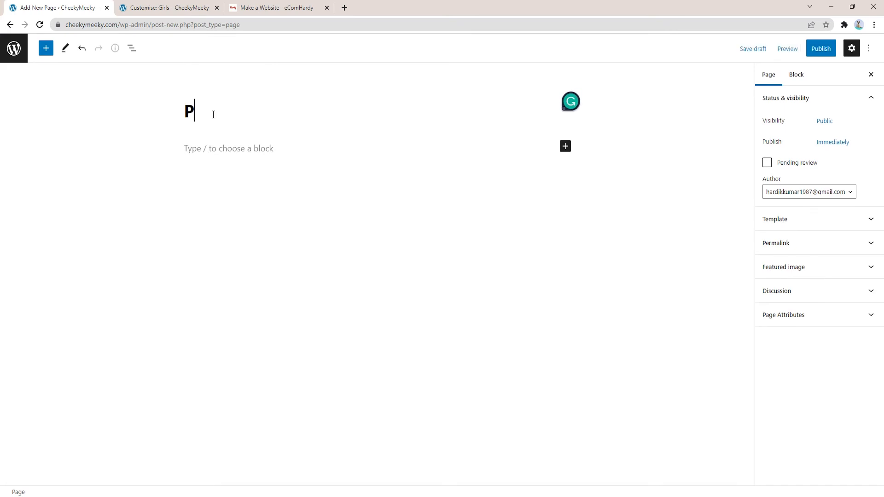
{"action": "type", "text": "rivacy"}
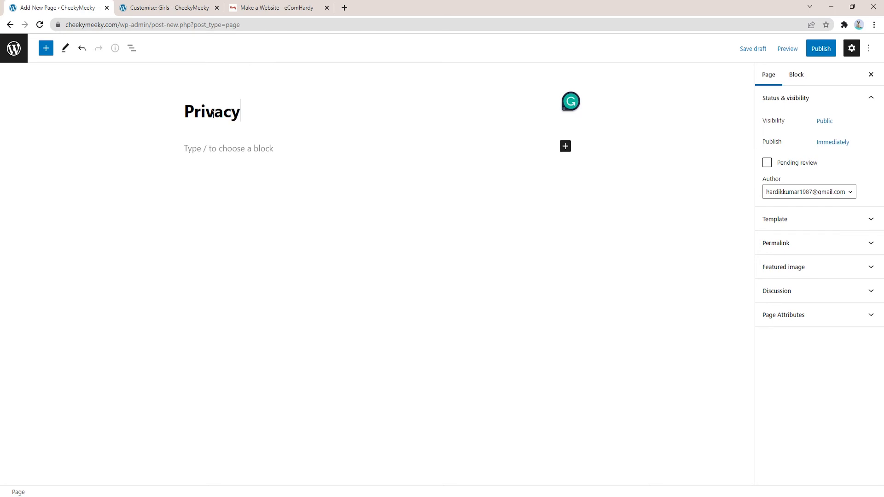
{"action": "type", "text": " policy"}
{"action": "left_click_drag", "start_coordinate": [244, 112], "coordinate": [255, 112]}
{"action": "type", "text": "P"}
{"action": "left_click", "coordinate": [239, 148]}
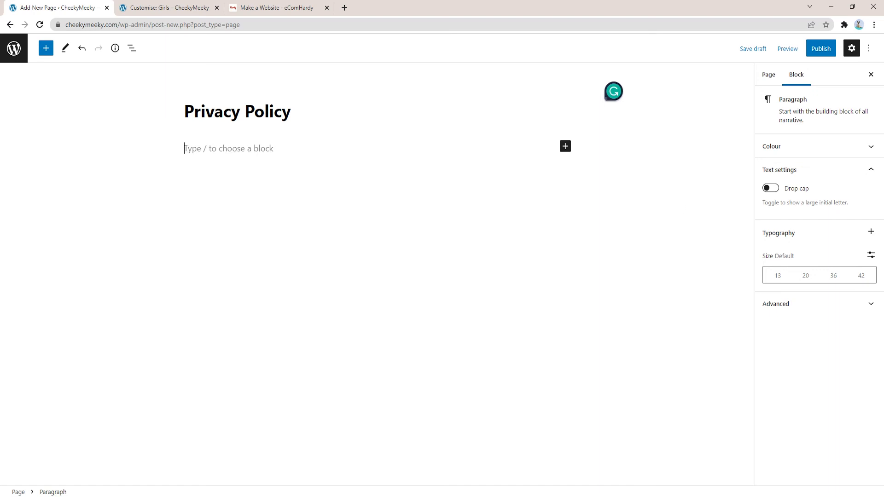
{"action": "type", "text": "This is the"}
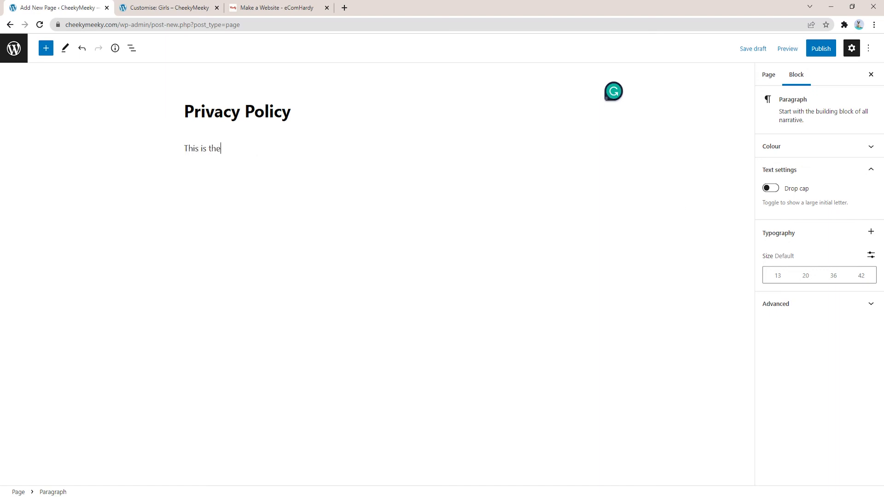
{"action": "type", "text": " exan"}
{"action": "type", "text": "of pro"}
{"action": "key", "text": "BackSpace"}
{"action": "key", "text": "BackSpace"}
{"action": "type", "text": "rivacy policy page."}
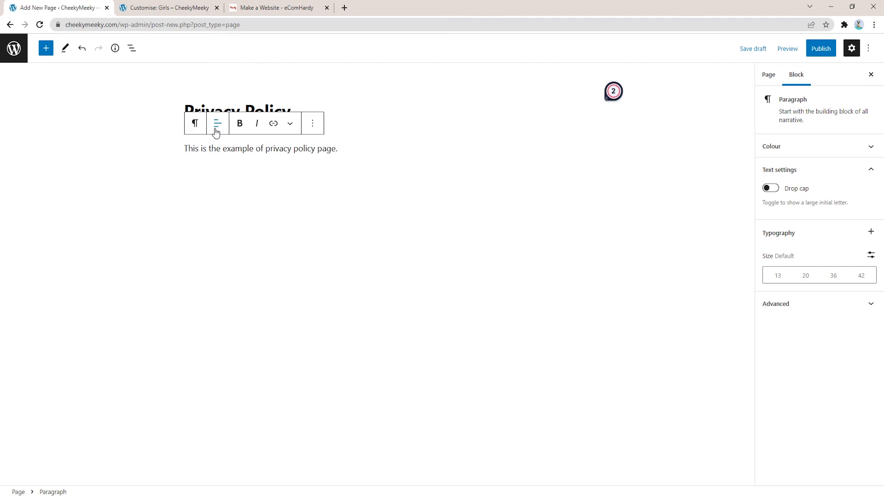
{"action": "left_click", "coordinate": [823, 52]}
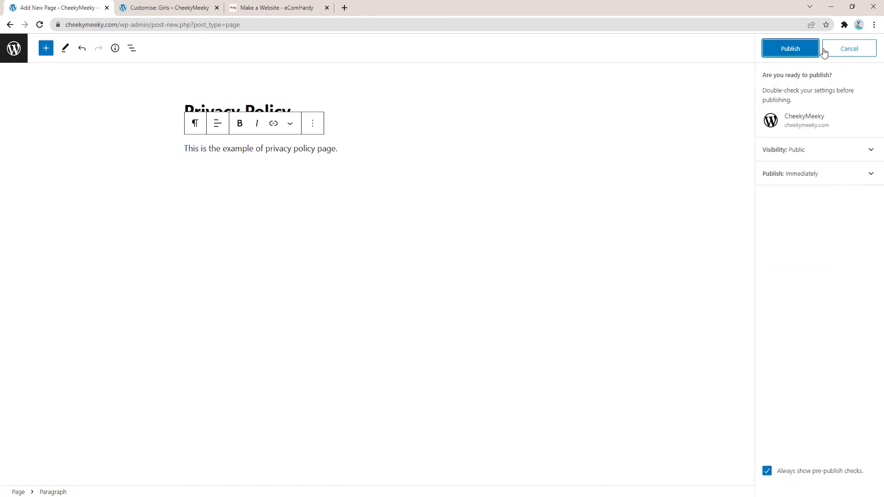
{"action": "left_click", "coordinate": [790, 48]}
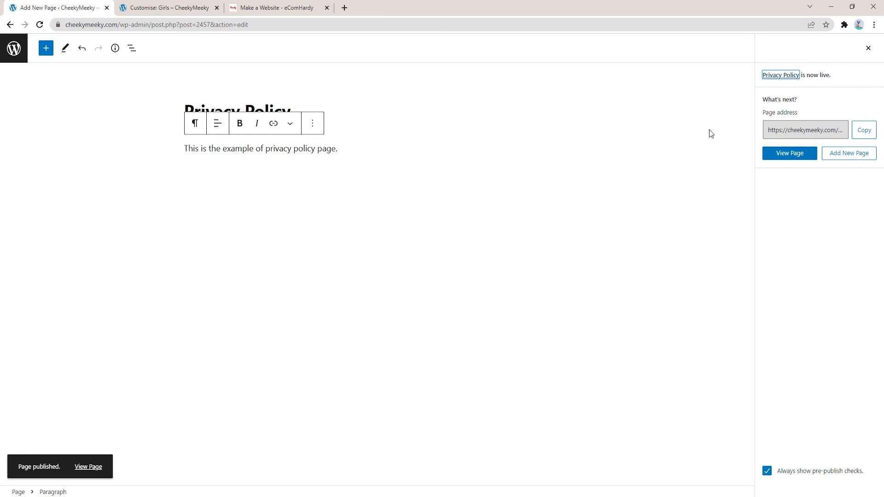
Step: Leave the page editor and go to Appearance > Menus
{"action": "left_click", "coordinate": [10, 41]}
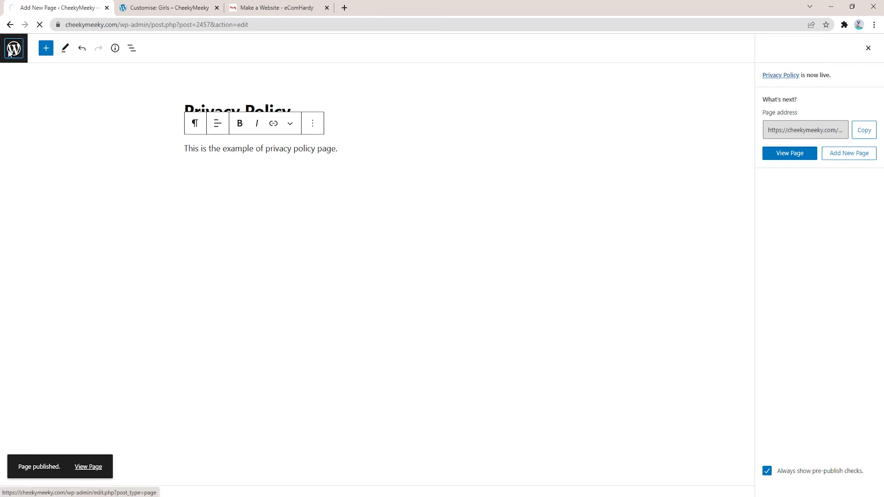
{"action": "scroll", "coordinate": [43, 350], "scroll_direction": "down", "scroll_amount": 1}
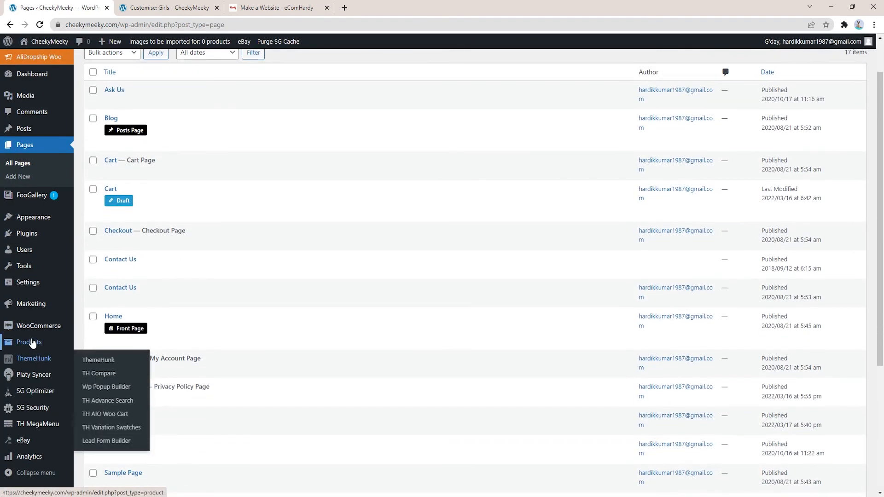
{"action": "mouse_move", "coordinate": [41, 221]}
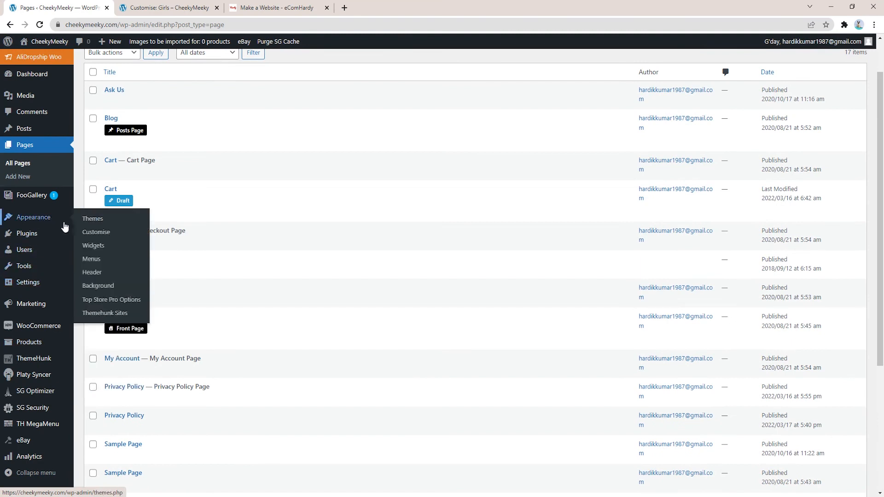
{"action": "left_click", "coordinate": [91, 260]}
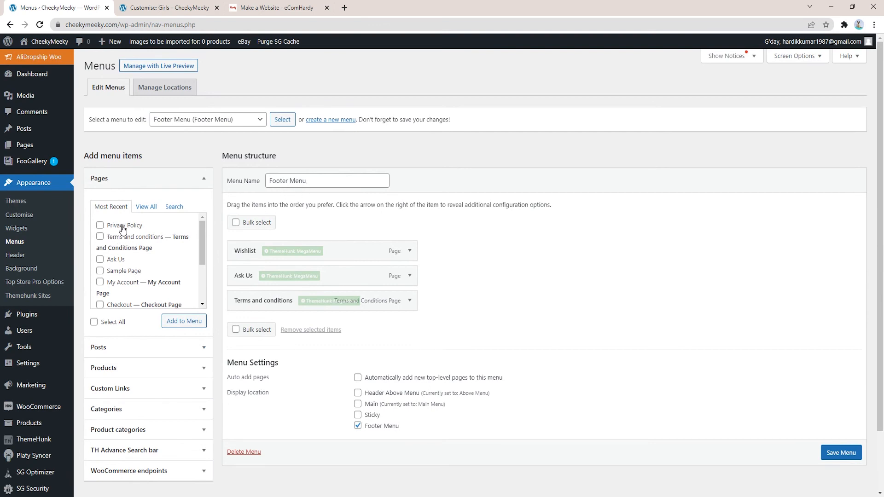
Step: Add the Privacy Policy page as the Footer Menu's last item and save the menu
{"action": "left_click", "coordinate": [100, 226]}
{"action": "left_click", "coordinate": [186, 321]}
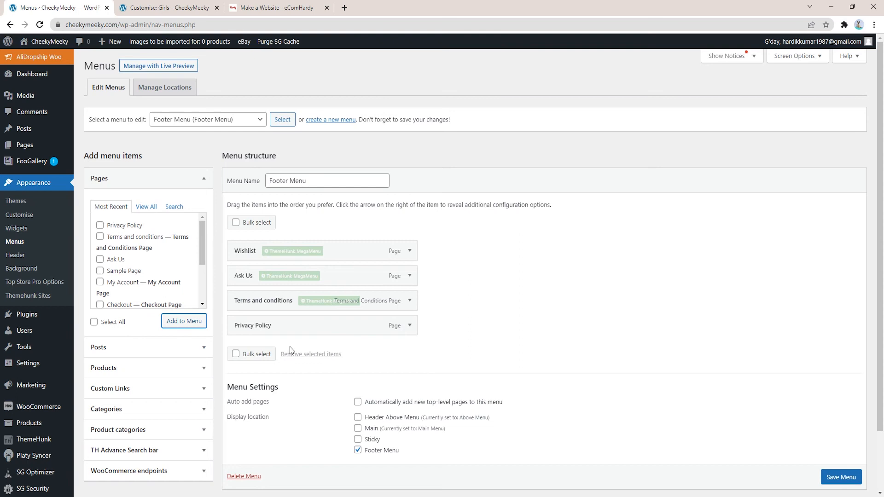
{"action": "left_click", "coordinate": [843, 479]}
{"action": "scroll", "coordinate": [844, 481], "scroll_direction": "down", "scroll_amount": 1}
{"action": "scroll", "coordinate": [845, 463], "scroll_direction": "down", "scroll_amount": 1}
{"action": "left_click", "coordinate": [840, 431]}
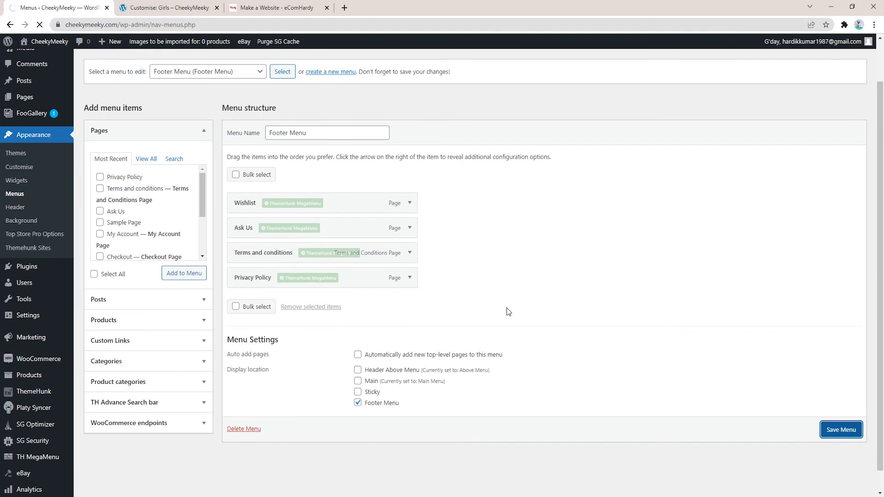
{"action": "left_click", "coordinate": [154, 6]}
{"action": "left_click", "coordinate": [85, 5]}
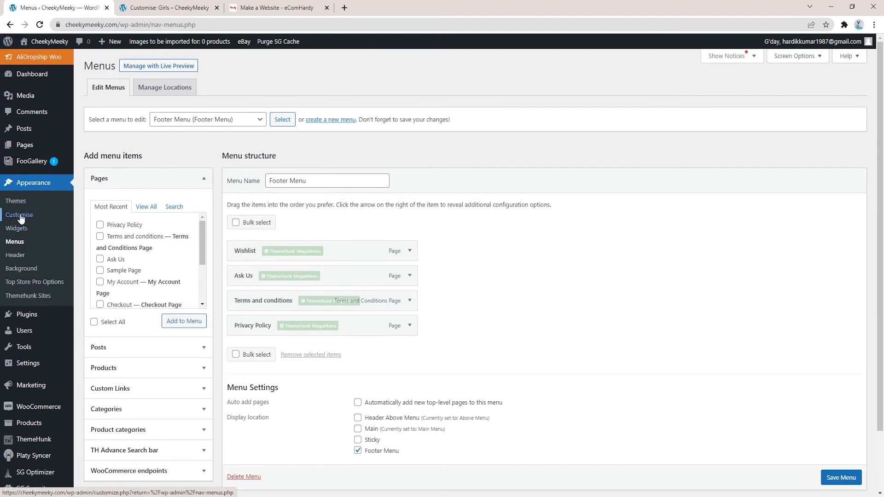
Step: Return the Customizer to its menus list and reload it so the saved Footer Menu appears
{"action": "left_click", "coordinate": [148, 4]}
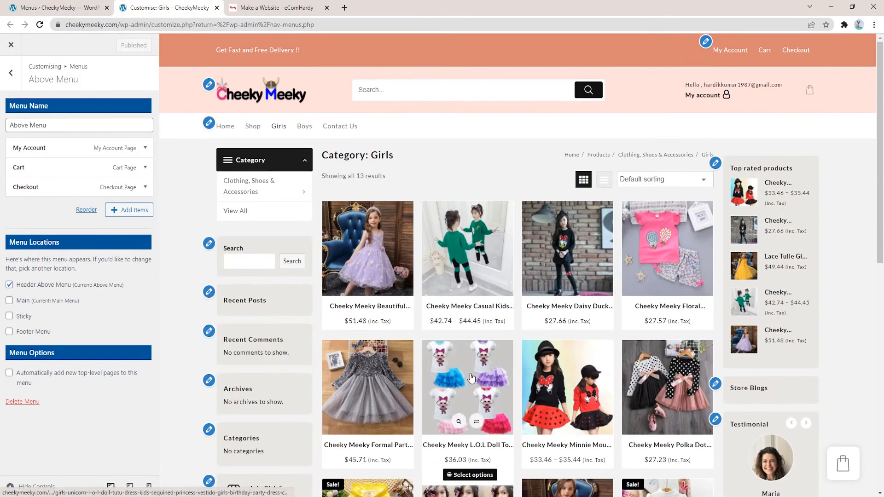
{"action": "left_click", "coordinate": [11, 73]}
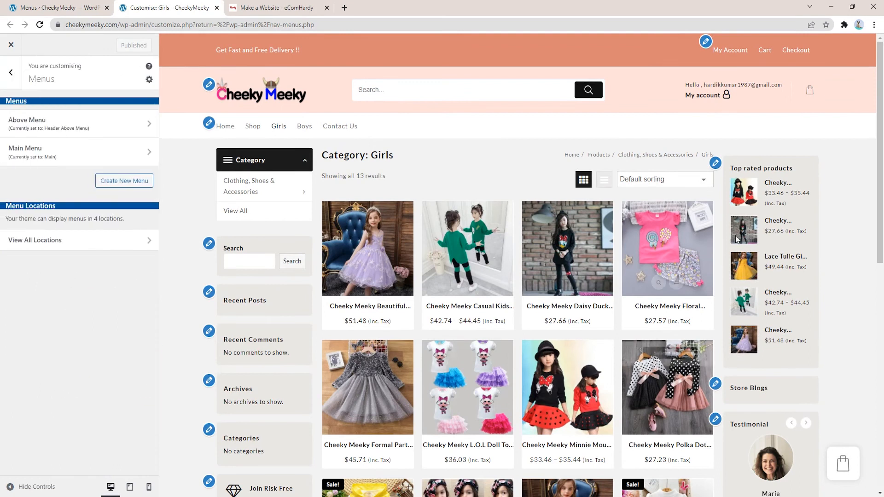
{"action": "mouse_move", "coordinate": [689, 325]}
{"action": "scroll", "coordinate": [834, 243], "scroll_direction": "down", "scroll_amount": 10}
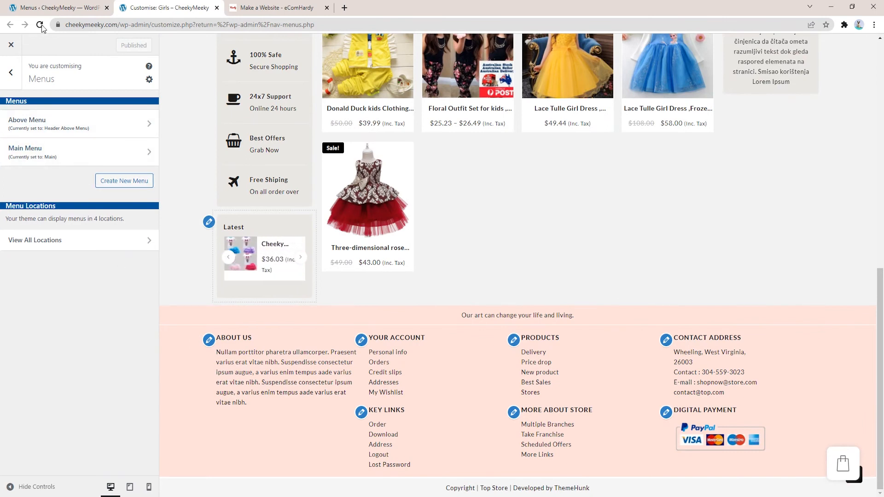
{"action": "left_click", "coordinate": [108, 133]}
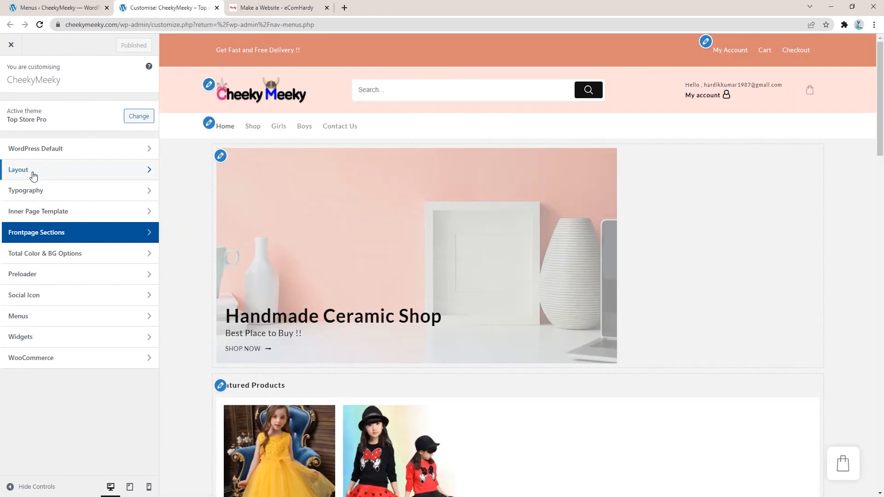
Step: Open the Customizer's Layout > Footer > Above Footer settings and find the tagline text
{"action": "left_click", "coordinate": [33, 177]}
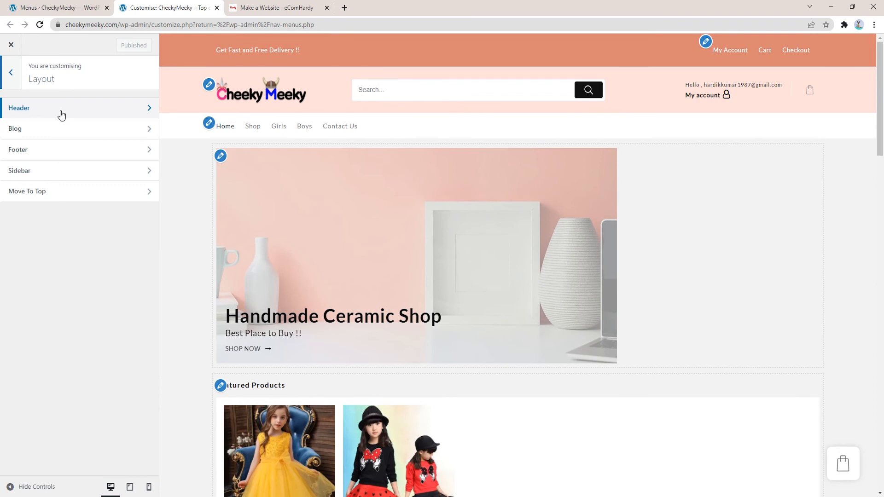
{"action": "left_click", "coordinate": [36, 155]}
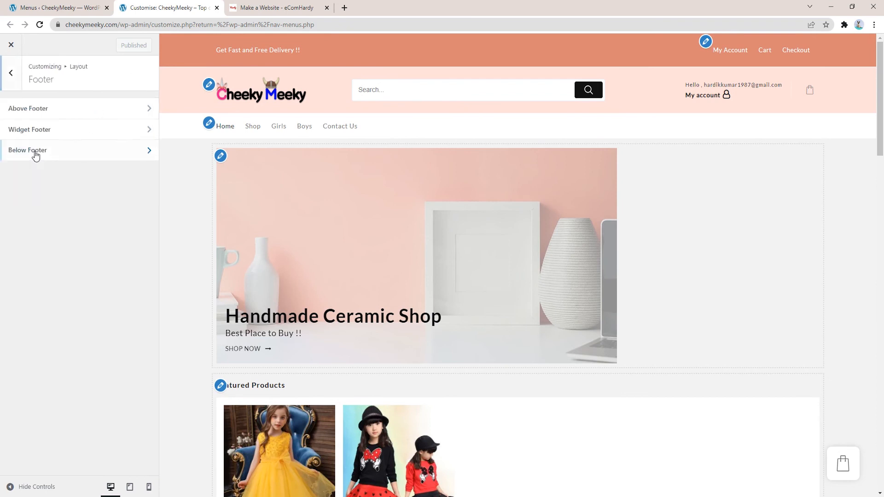
{"action": "left_click", "coordinate": [47, 111]}
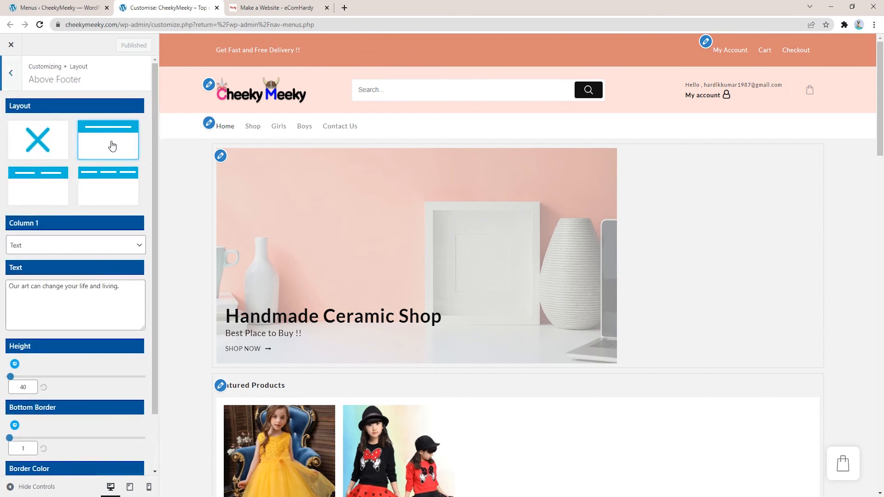
{"action": "scroll", "coordinate": [554, 239], "scroll_direction": "down", "scroll_amount": 15}
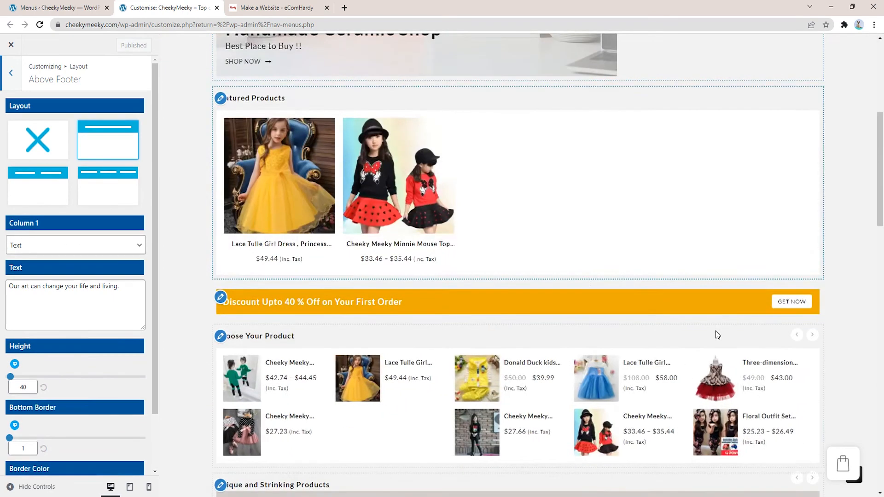
{"action": "scroll", "coordinate": [622, 350], "scroll_direction": "down", "scroll_amount": 8}
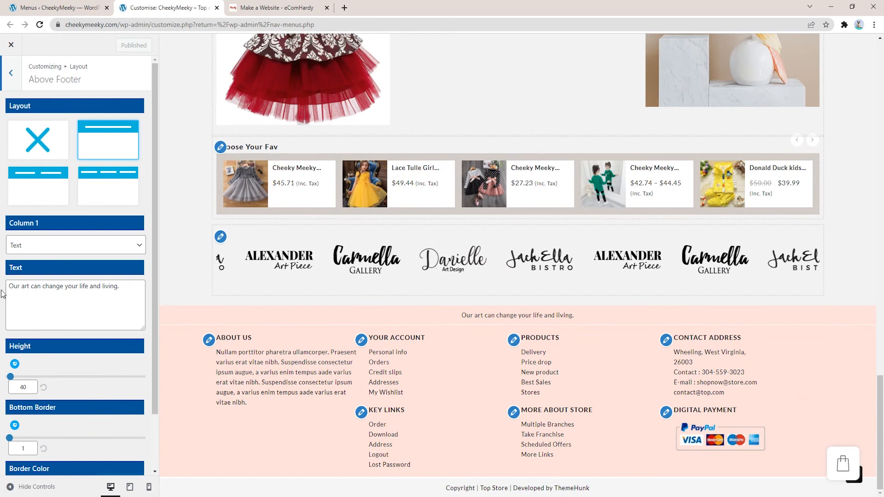
{"action": "left_click_drag", "start_coordinate": [10, 286], "coordinate": [112, 299]}
{"action": "left_click_drag", "start_coordinate": [574, 316], "coordinate": [394, 316]}
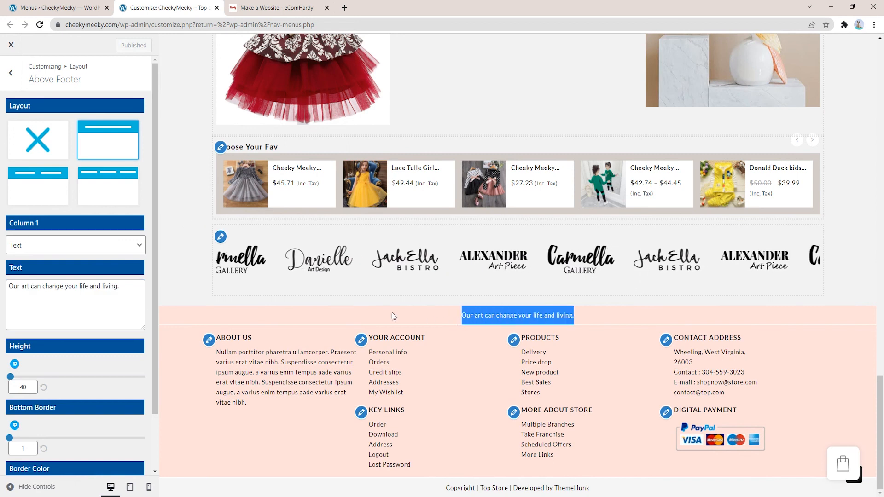
{"action": "left_click", "coordinate": [302, 317]}
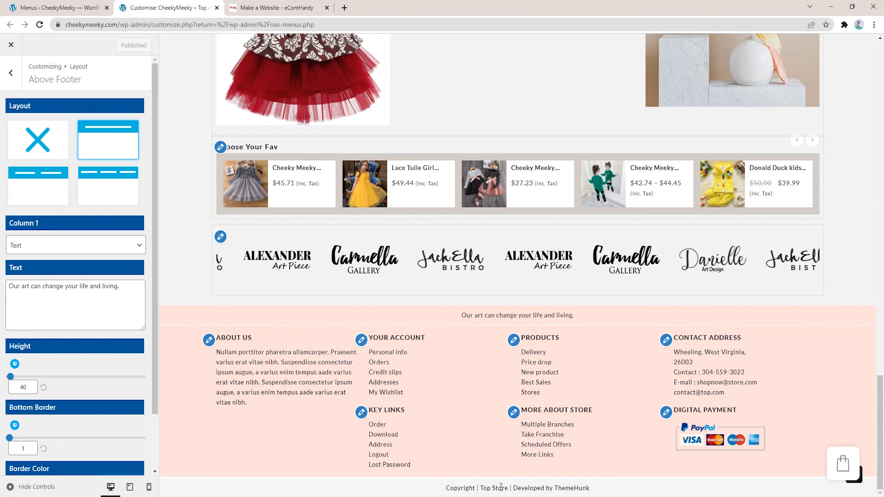
{"action": "left_click", "coordinate": [60, 302]}
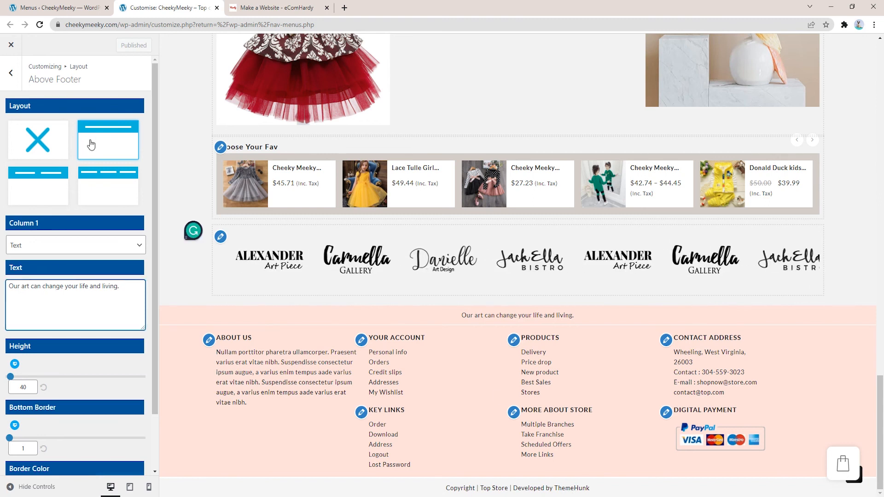
Step: Set Above Footer Column 1 to Menu and publish, keeping the single full-width layout
{"action": "left_click", "coordinate": [24, 245]}
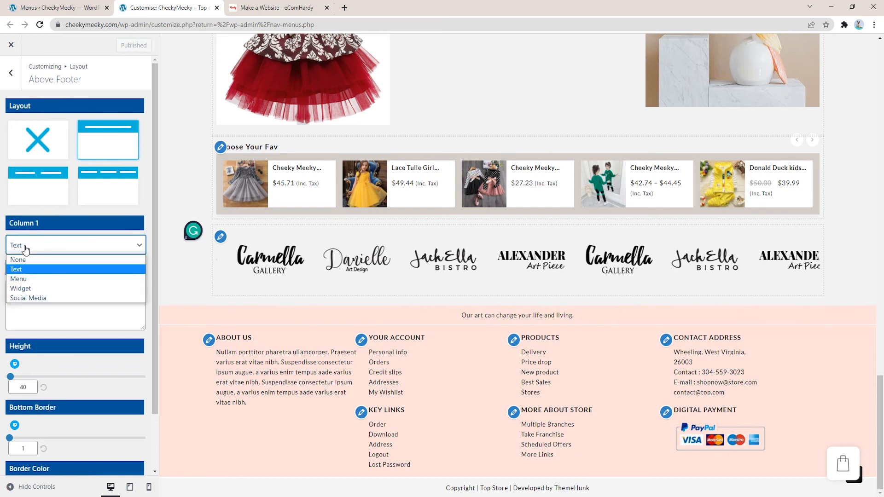
{"action": "left_click", "coordinate": [23, 279]}
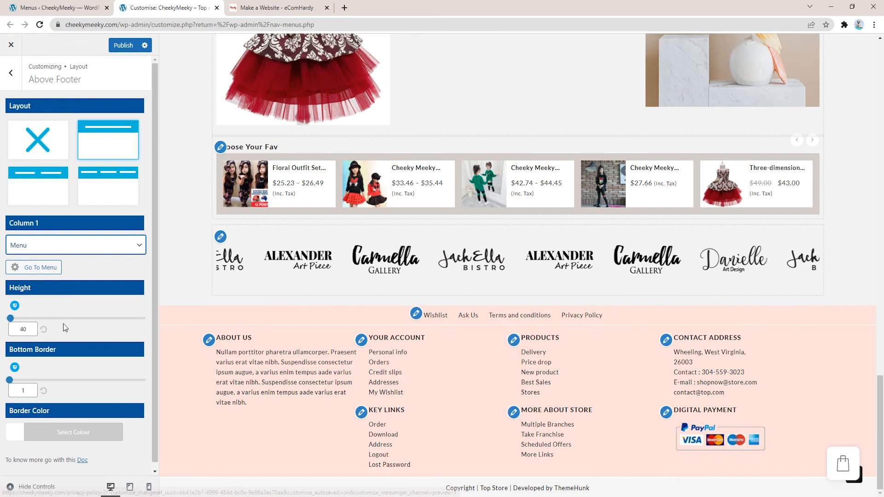
{"action": "left_click", "coordinate": [124, 42]}
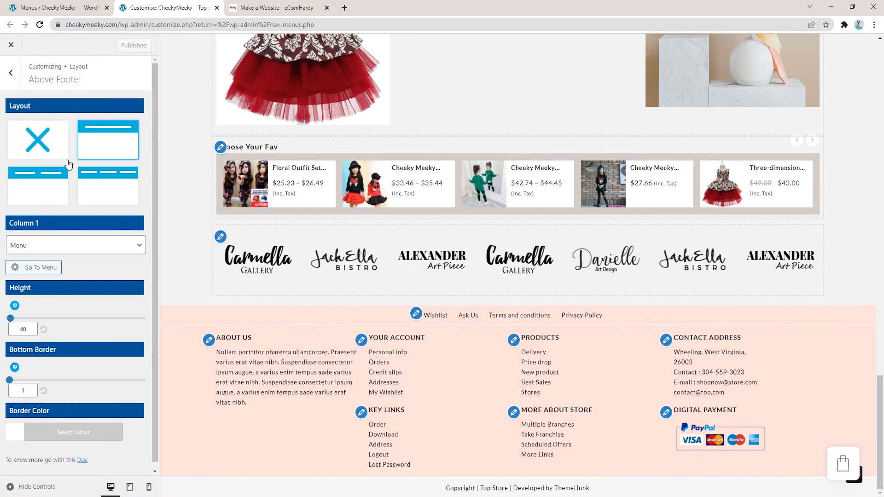
{"action": "left_click", "coordinate": [45, 193]}
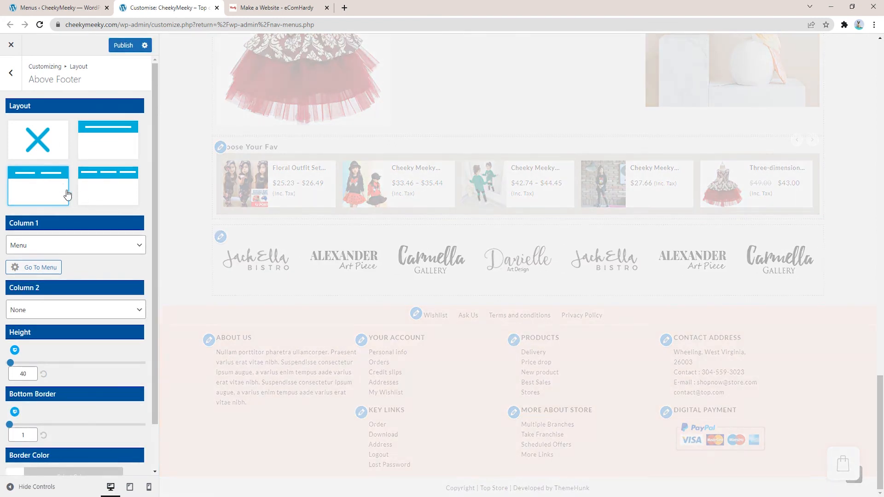
{"action": "left_click", "coordinate": [108, 140]}
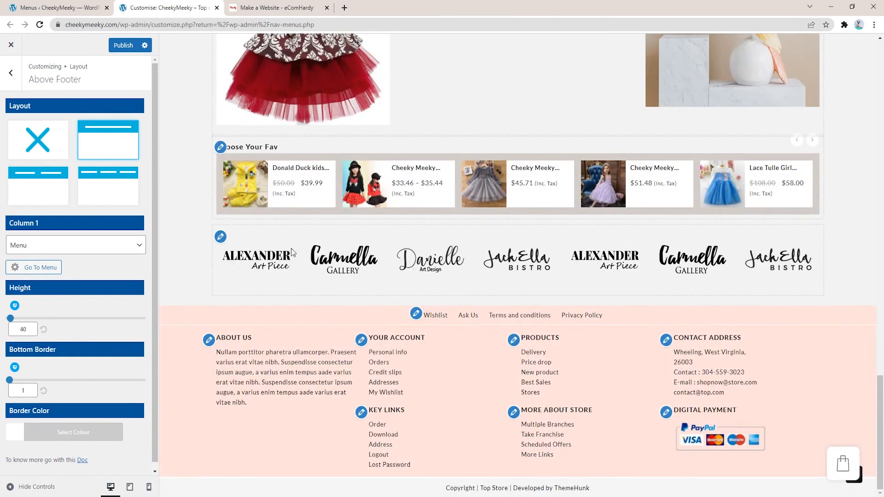
{"action": "left_click", "coordinate": [14, 76]}
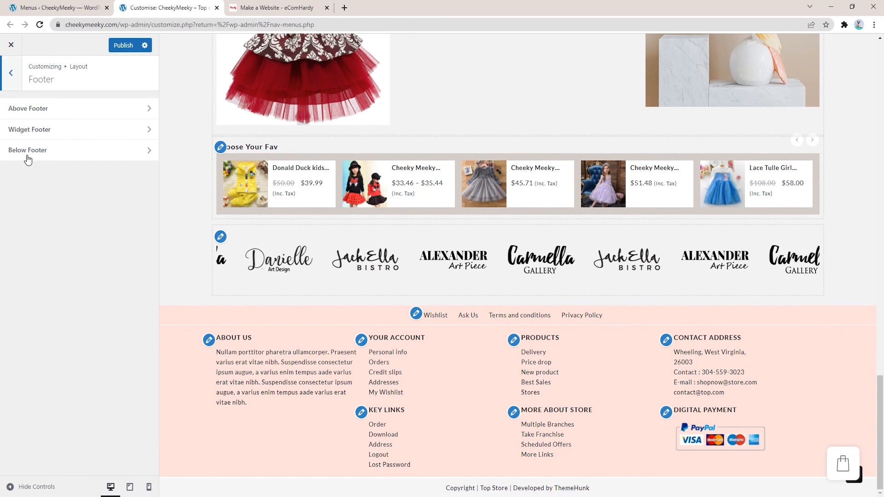
Step: Replace the Below Footer Top Store/ThemeHunk credit with 'Copyright CheekyMeeky 2022'
{"action": "left_click", "coordinate": [28, 155]}
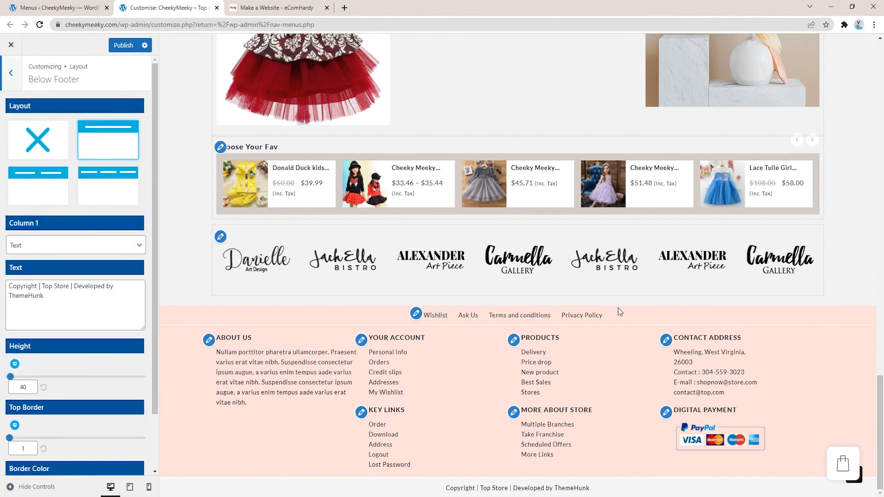
{"action": "left_click_drag", "start_coordinate": [39, 286], "coordinate": [47, 295]}
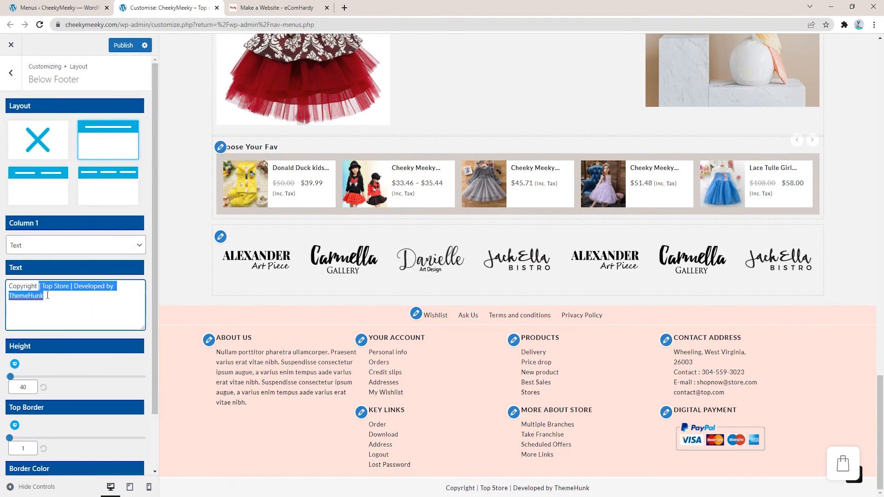
{"action": "key", "text": "BackSpace"}
{"action": "type", "text": "CheekyMeeky"}
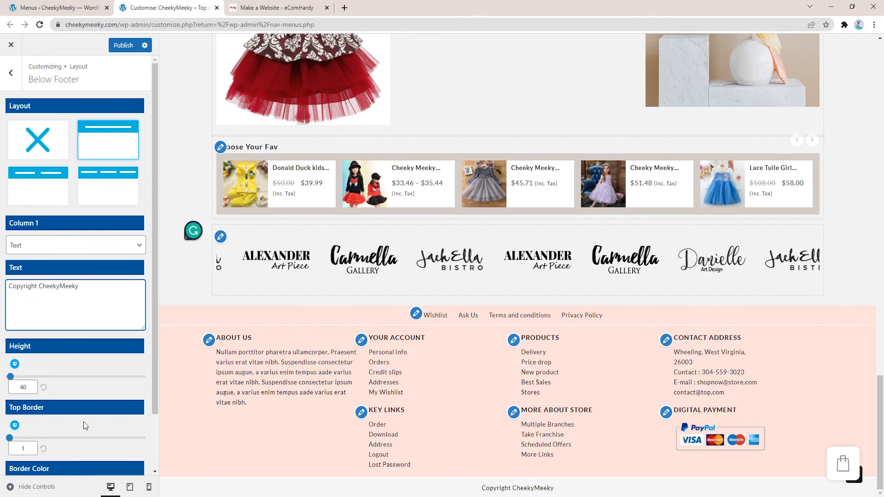
{"action": "type", "text": " 2022"}
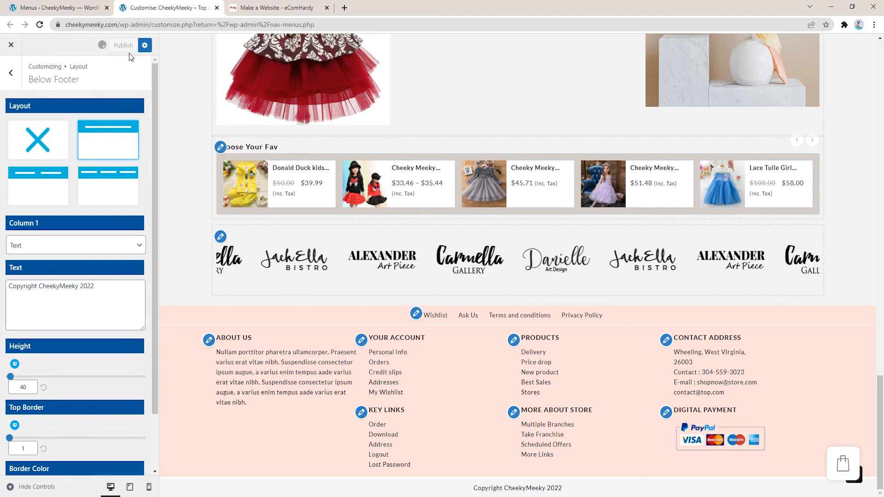
{"action": "double_click", "coordinate": [16, 293]}
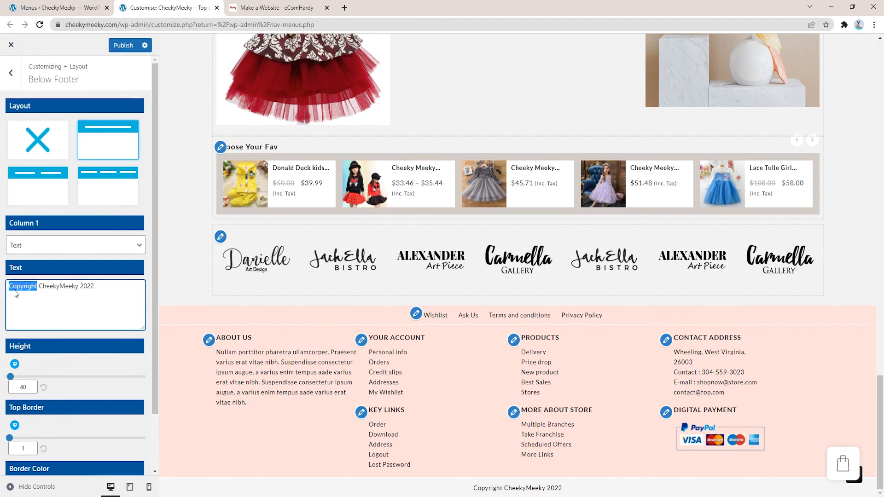
Step: Search Google for the copyright symbol in a new tab to copy the © sign
{"action": "key", "text": "ctrl+t"}
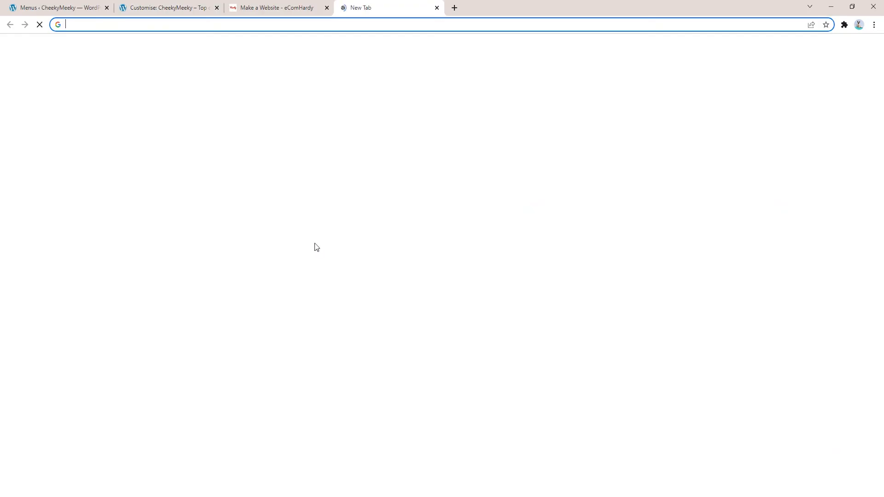
{"action": "type", "text": "cop"}
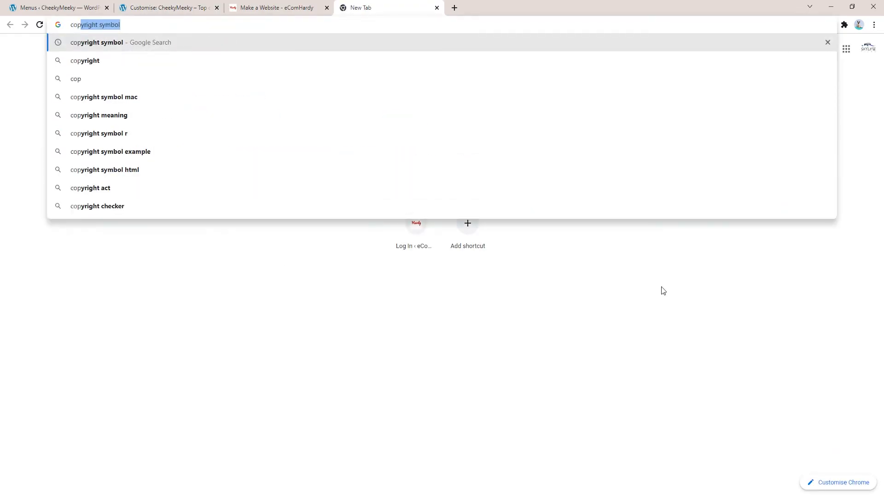
{"action": "key", "text": "Return"}
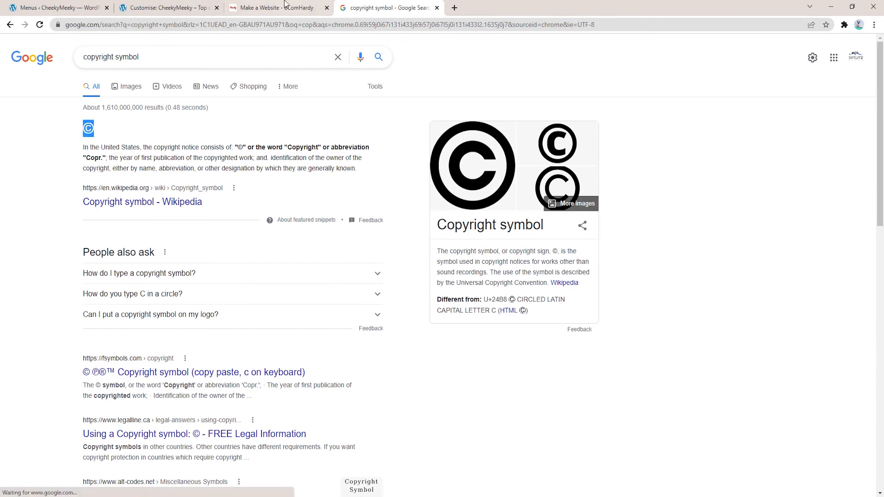
{"action": "left_click", "coordinate": [170, 8]}
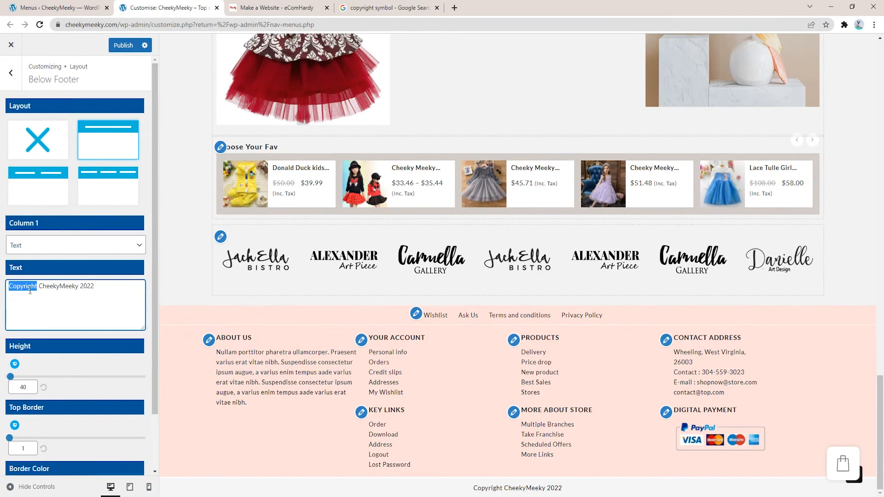
Step: Swap the word 'Copyright' for the © sign and publish '© CheekyMeeky 2022'
{"action": "key", "text": "BackSpace"}
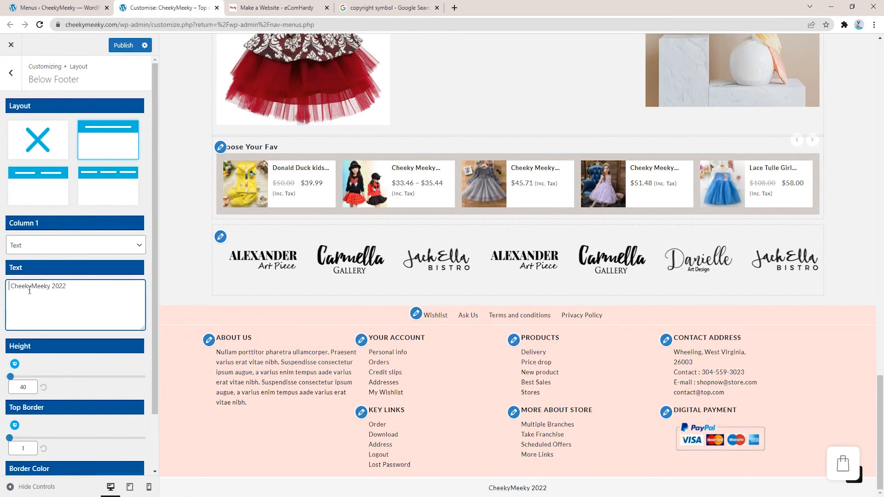
{"action": "type", "text": "©"}
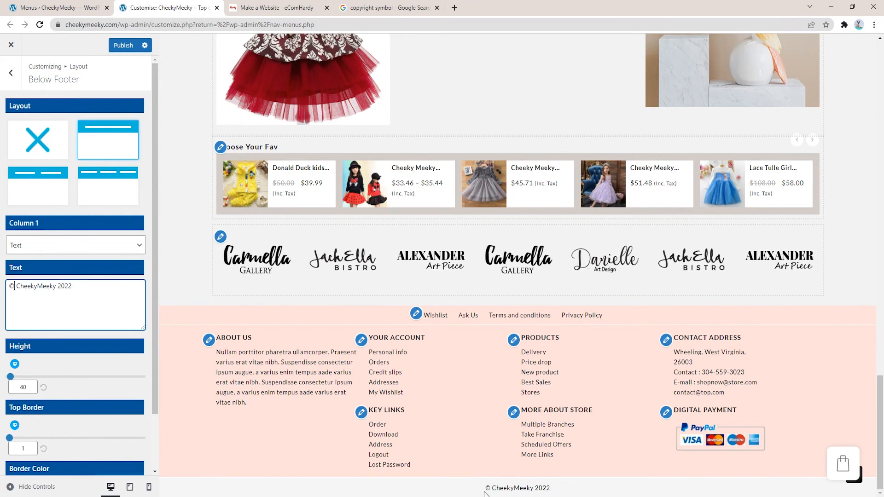
{"action": "left_click", "coordinate": [123, 45]}
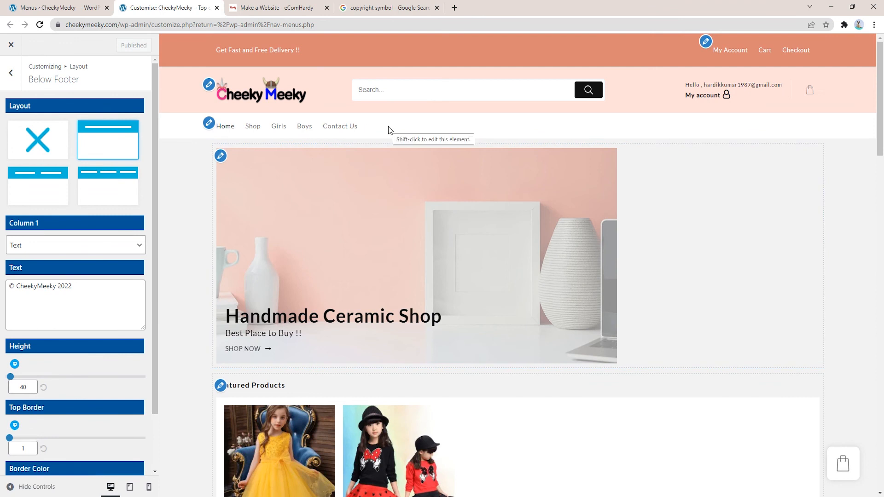
{"action": "left_click", "coordinate": [71, 12]}
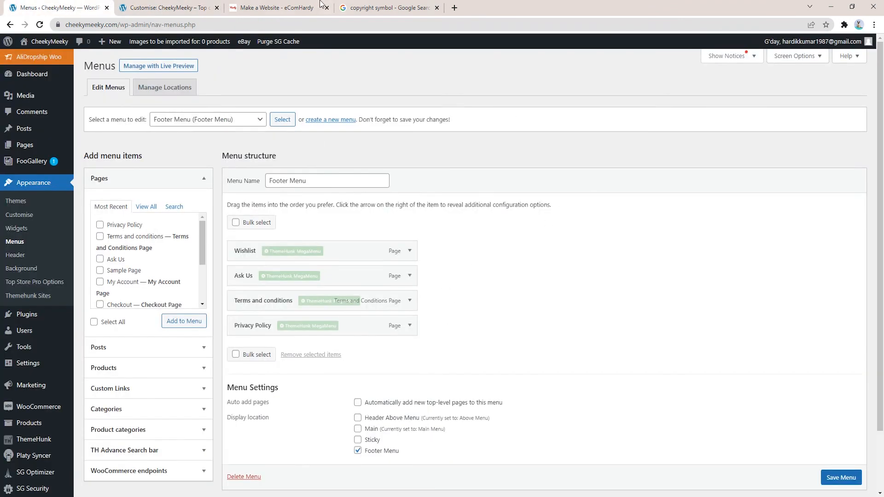
{"action": "left_click", "coordinate": [302, 6]}
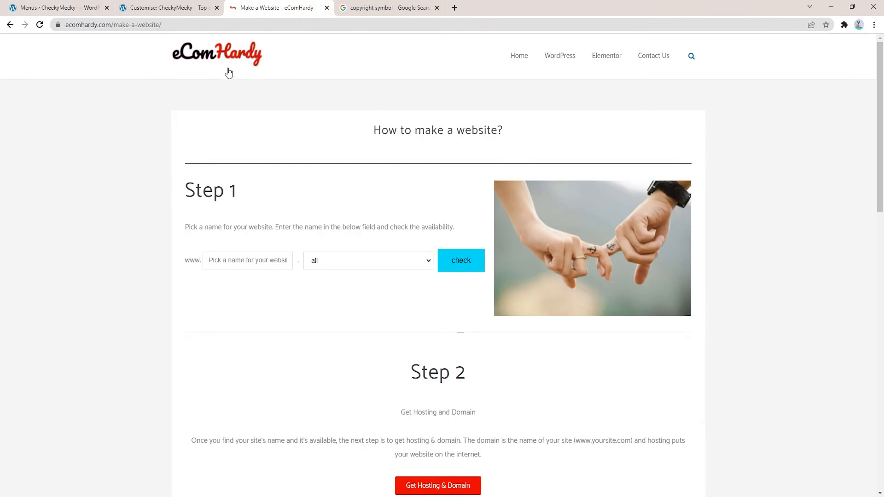
{"action": "scroll", "coordinate": [479, 318], "scroll_direction": "down", "scroll_amount": 9}
{"action": "scroll", "coordinate": [480, 321], "scroll_direction": "up", "scroll_amount": 10}
{"action": "left_click", "coordinate": [8, 5]}
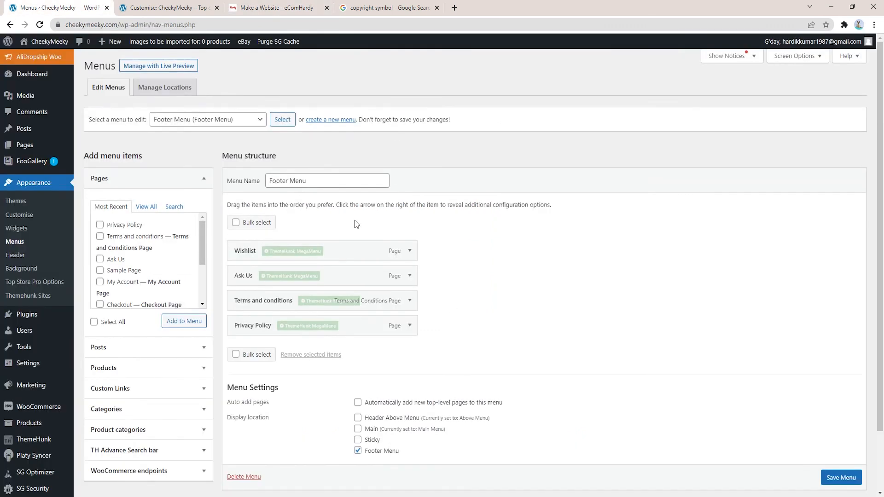